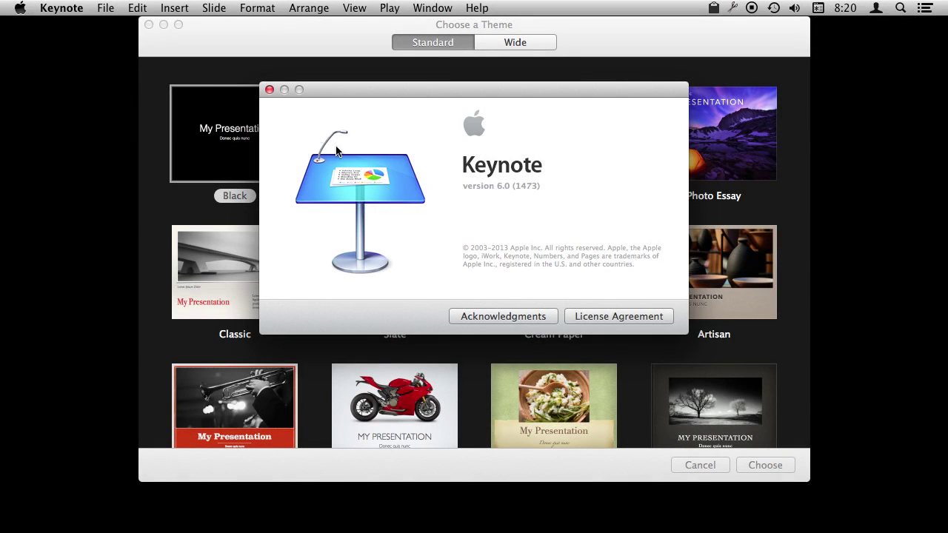
- Create a new standard-size presentation from the Black theme
click(268, 89)
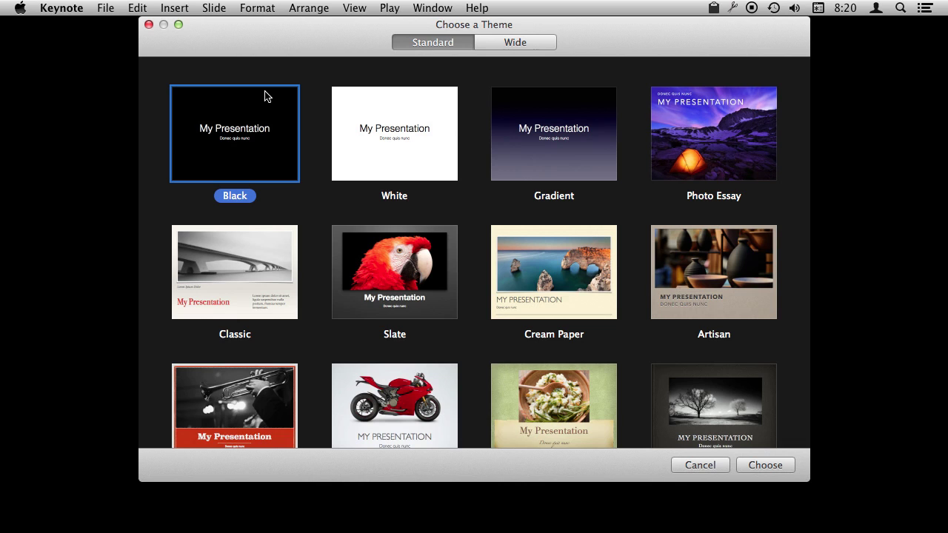
click(246, 143)
double_click(245, 144)
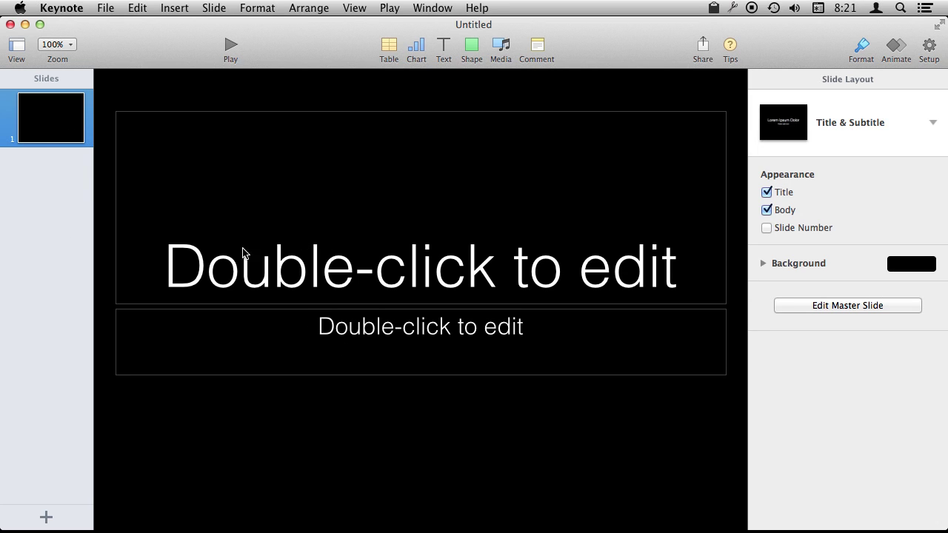
- Insert the Alaska mountains photo from the photo library onto the first slide
click(499, 53)
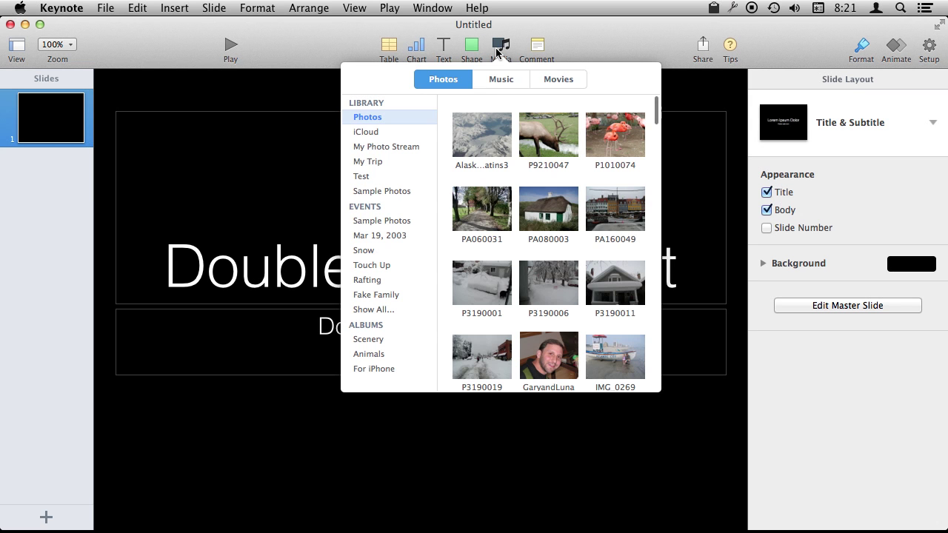
drag(502, 131, 488, 135)
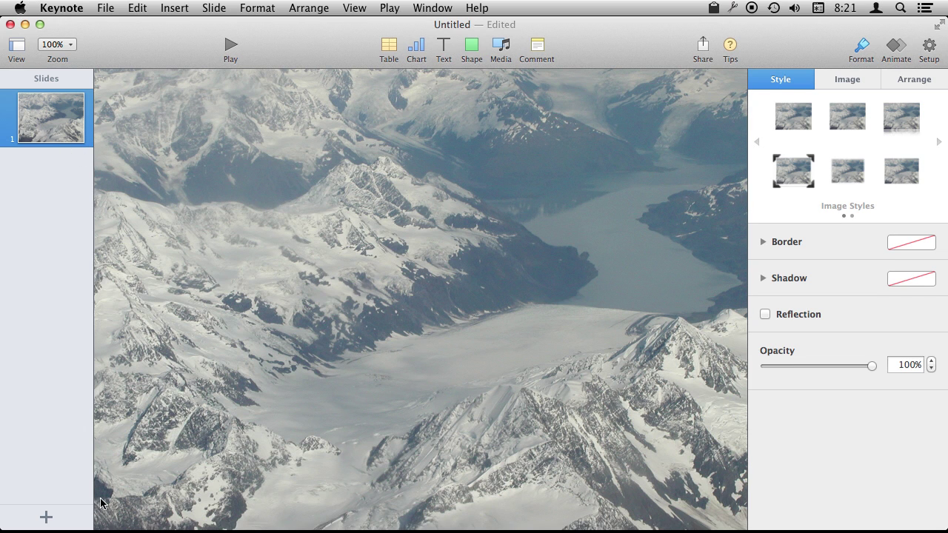
- Switch to Finder and open the Pics folder inside Documents in column view beside the presentation
mouse_move(69, 529)
click(45, 516)
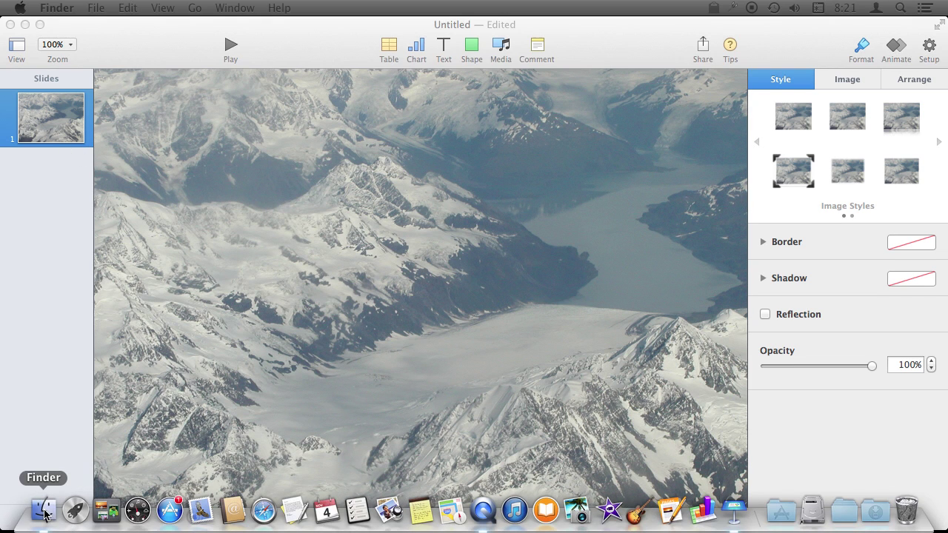
mouse_move(200, 527)
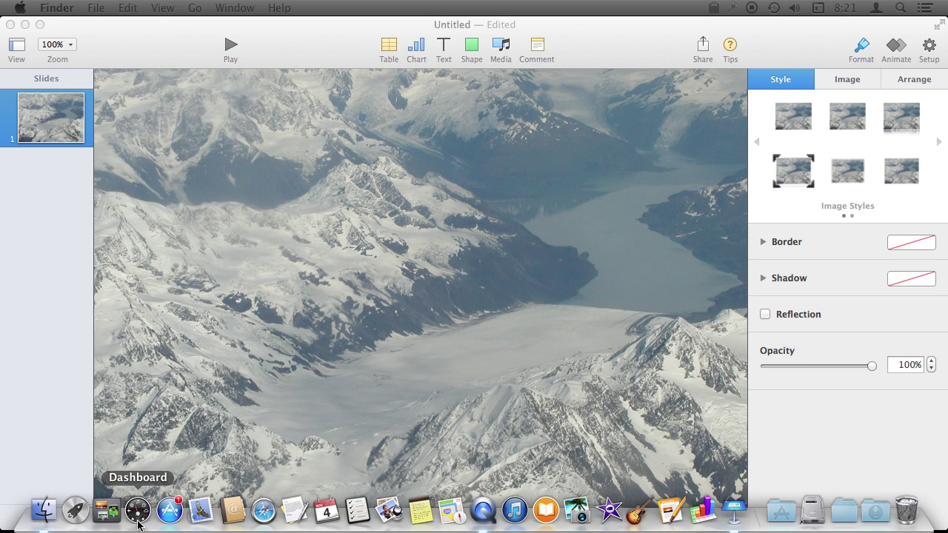
key(cmd+n)
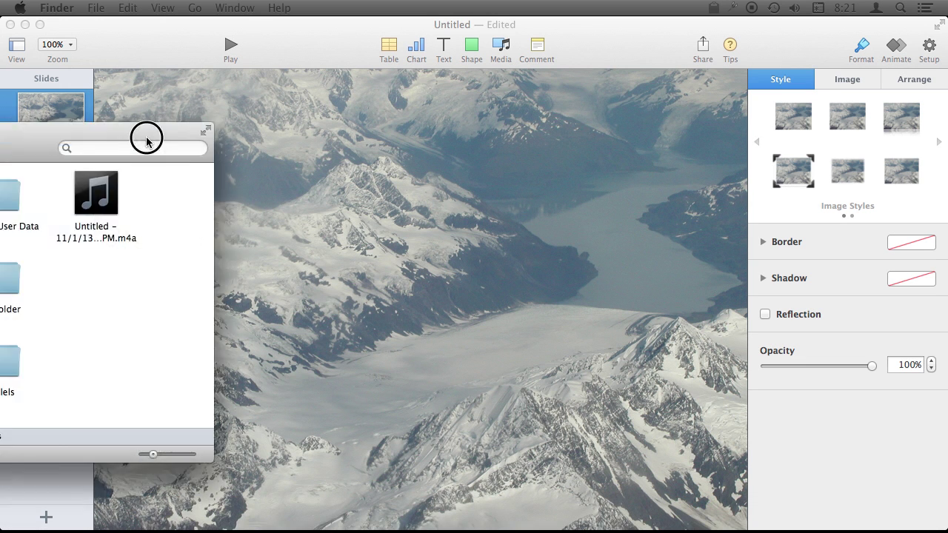
drag(143, 140, 858, 101)
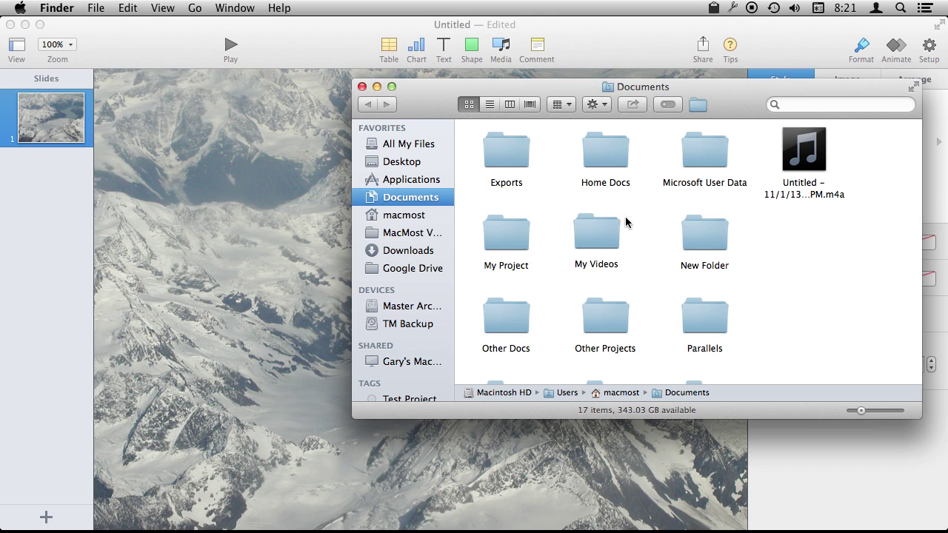
scroll(607, 303, down, 5)
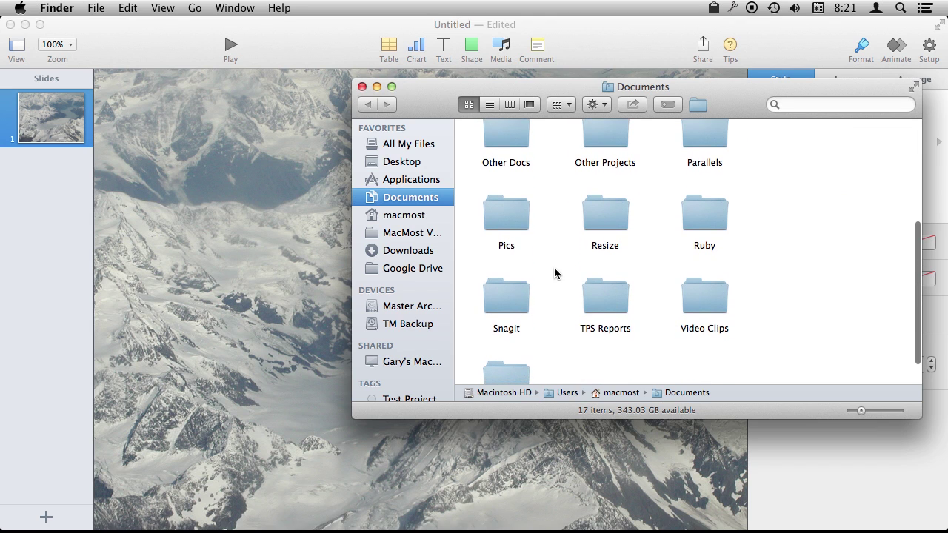
click(510, 233)
double_click(510, 231)
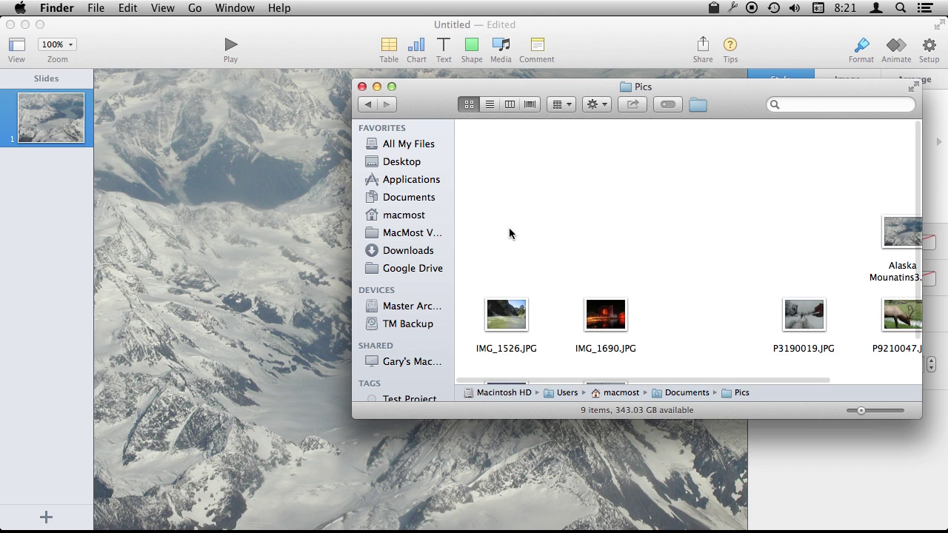
click(508, 105)
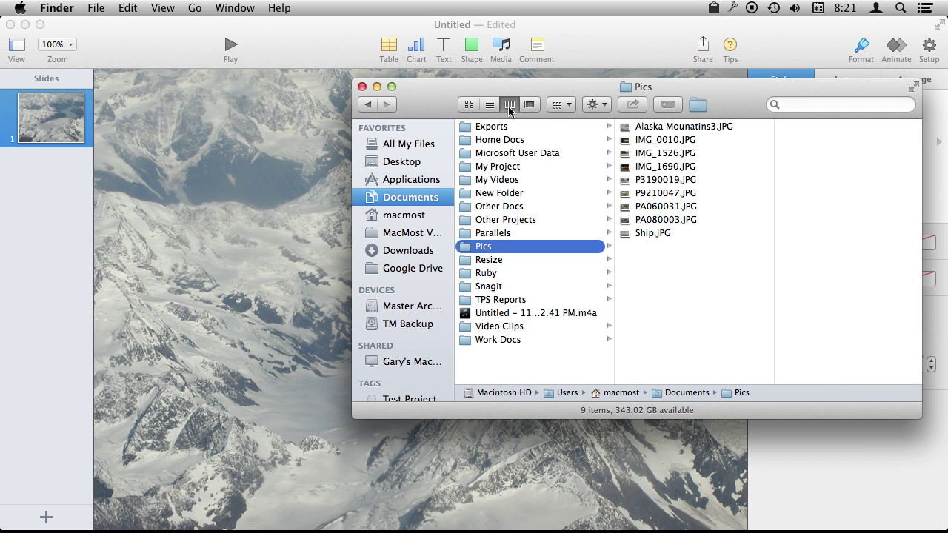
- Add the seven images from IMG_0010.JPG through PA080003.JPG as new slides after slide 1 and return to Keynote
click(661, 141)
shift+click(659, 220)
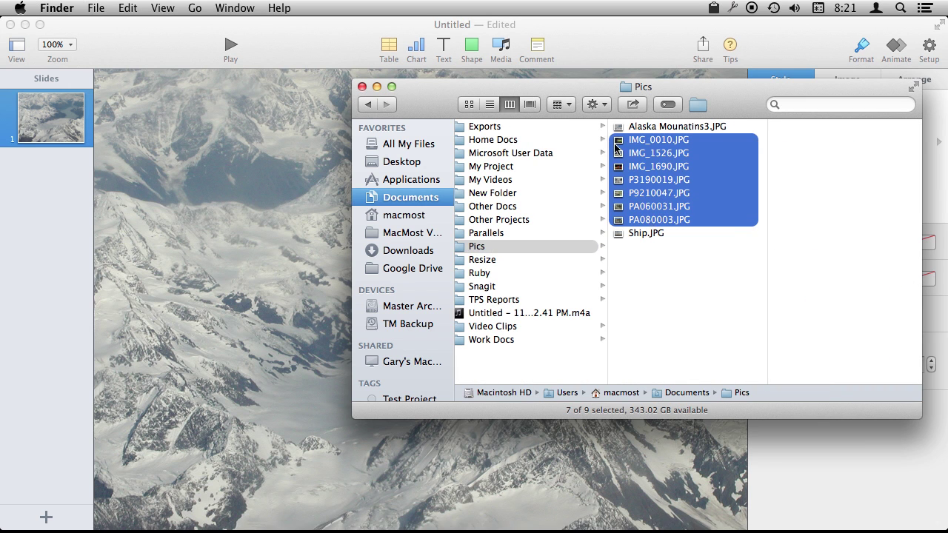
drag(622, 151, 17, 176)
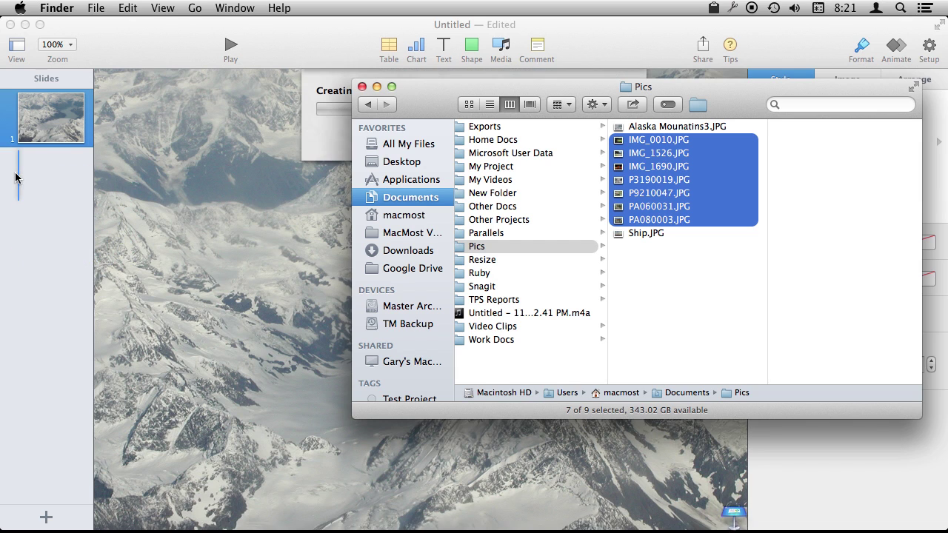
click(306, 45)
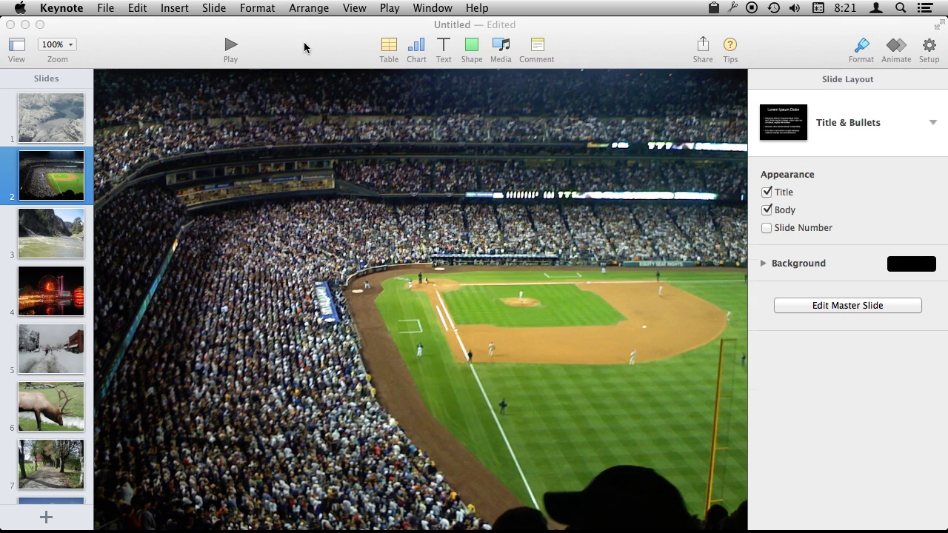
- Look through the photo slides with the slide view set to 50% zoom
click(53, 248)
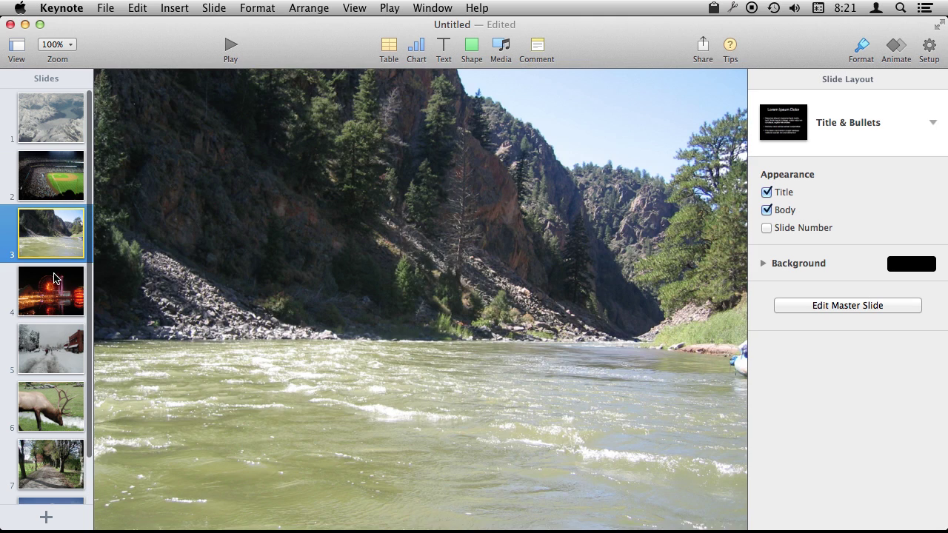
click(56, 283)
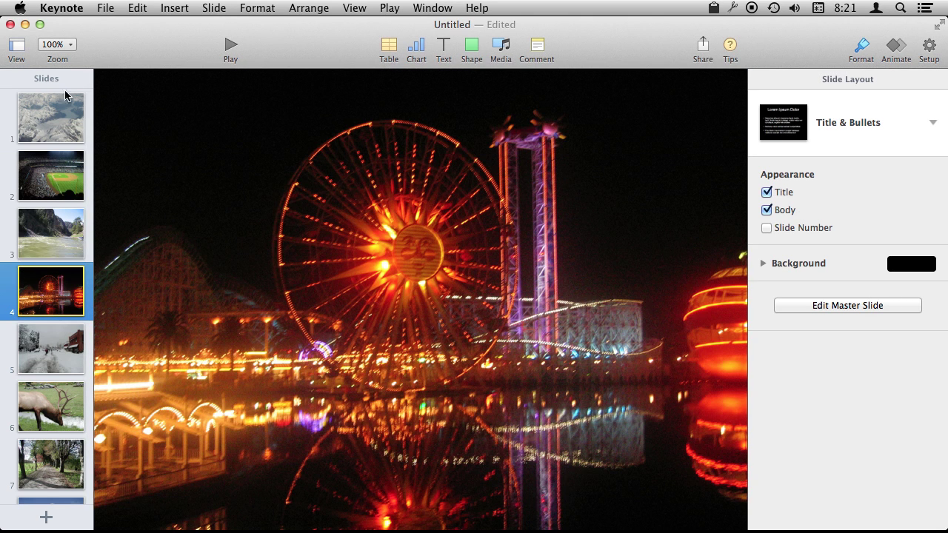
click(57, 44)
click(65, 75)
click(59, 358)
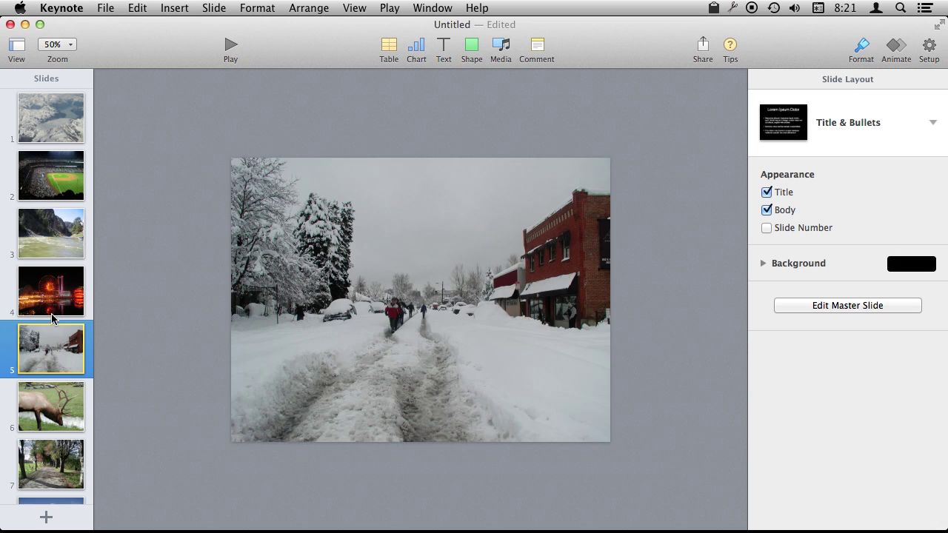
click(47, 234)
click(46, 174)
click(46, 130)
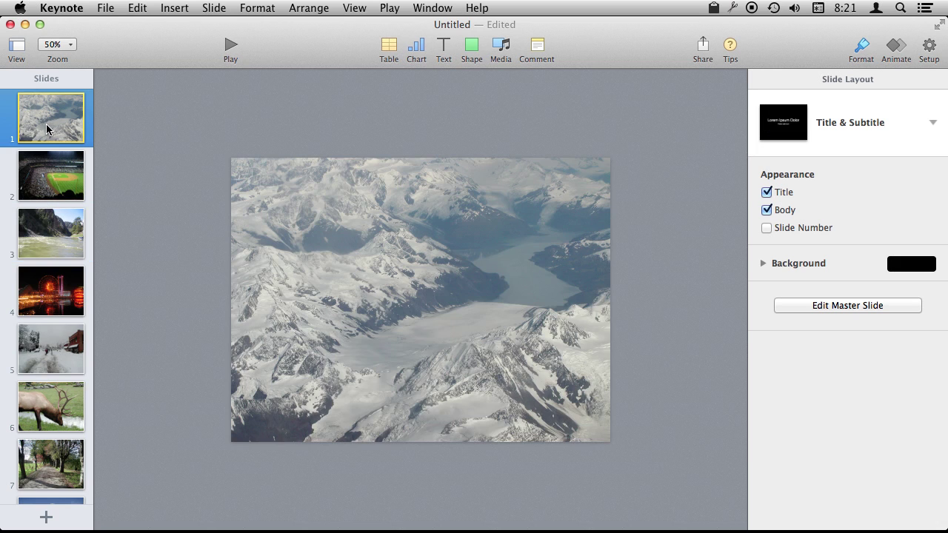
scroll(72, 351, down, 3)
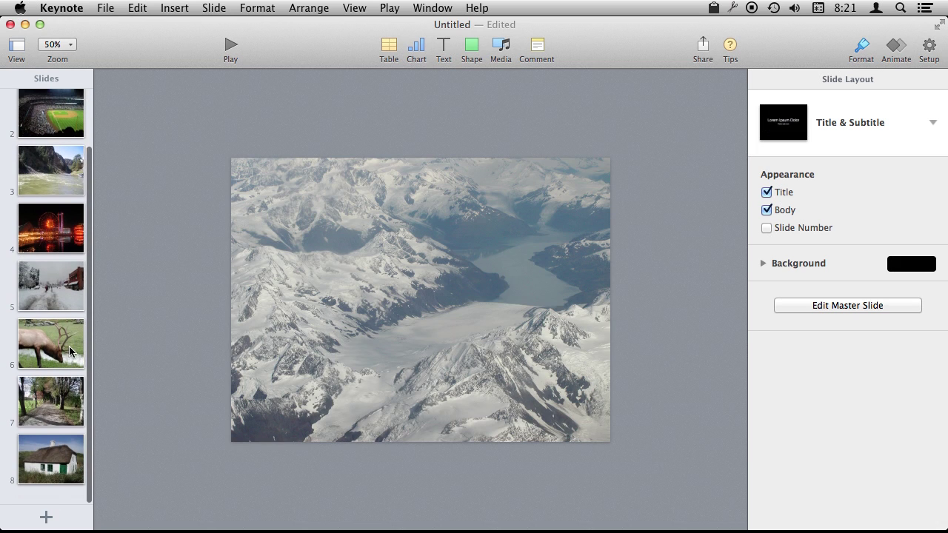
click(52, 413)
click(67, 358)
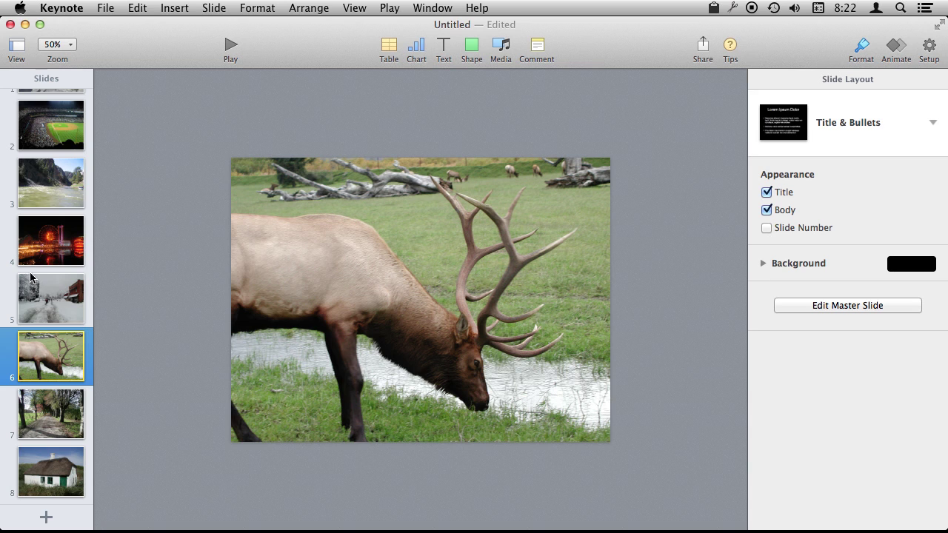
- Apply the Clothesline transition to all slides at once and check it on the first three slides
key(super+a)
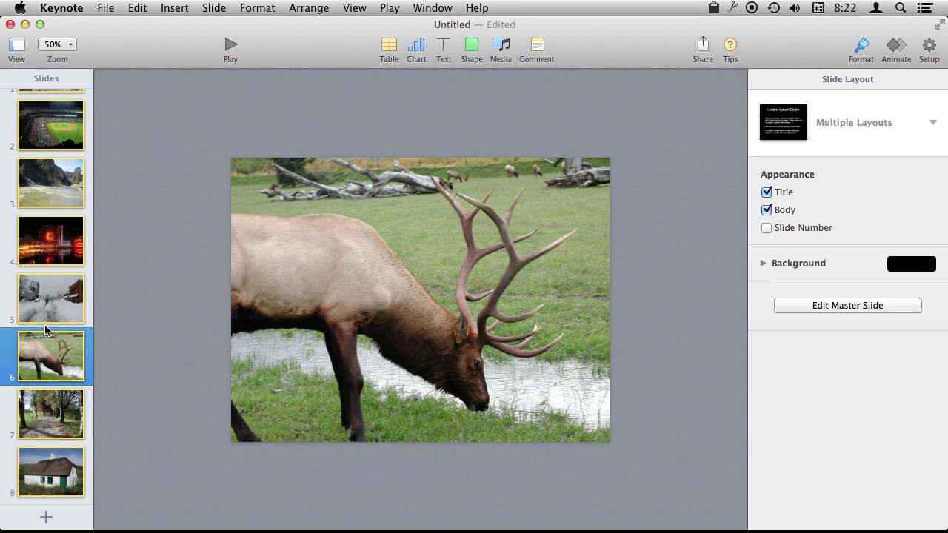
scroll(38, 178, up, 3)
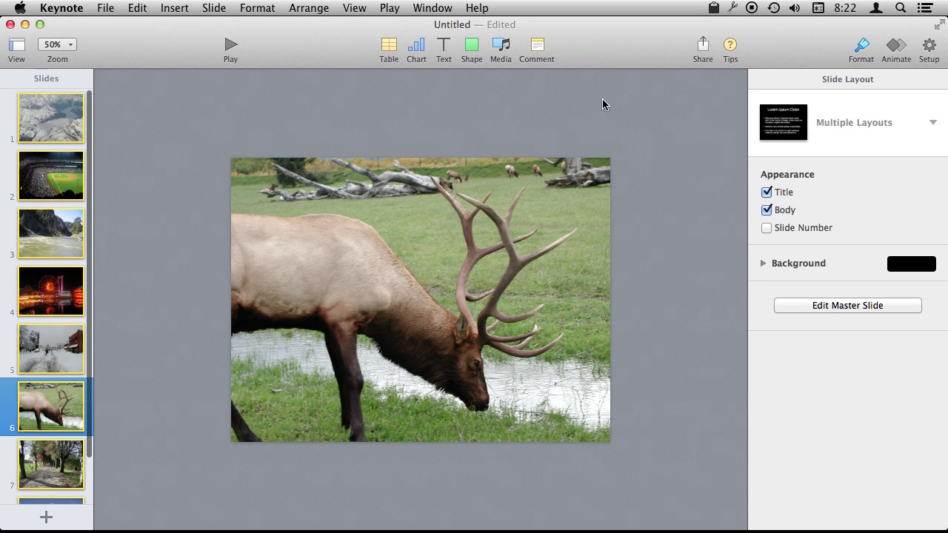
click(896, 46)
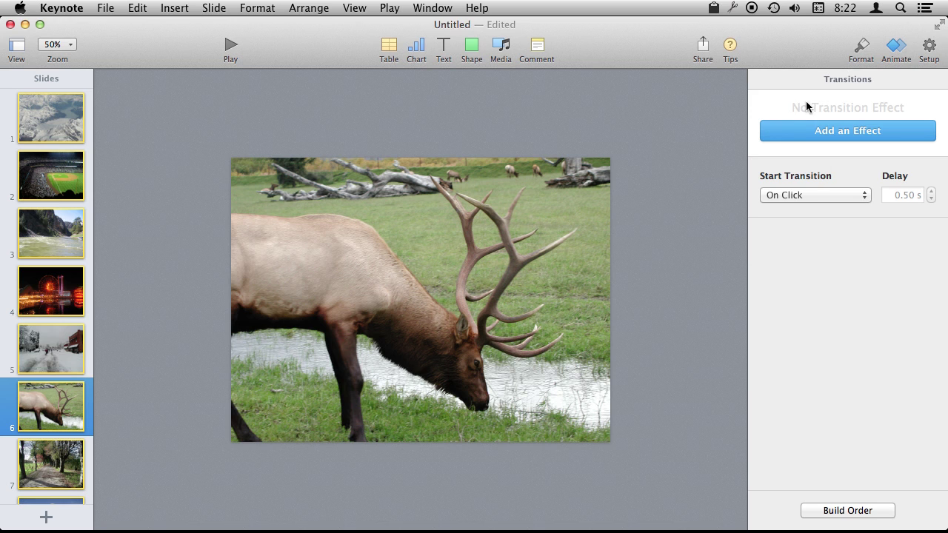
click(830, 133)
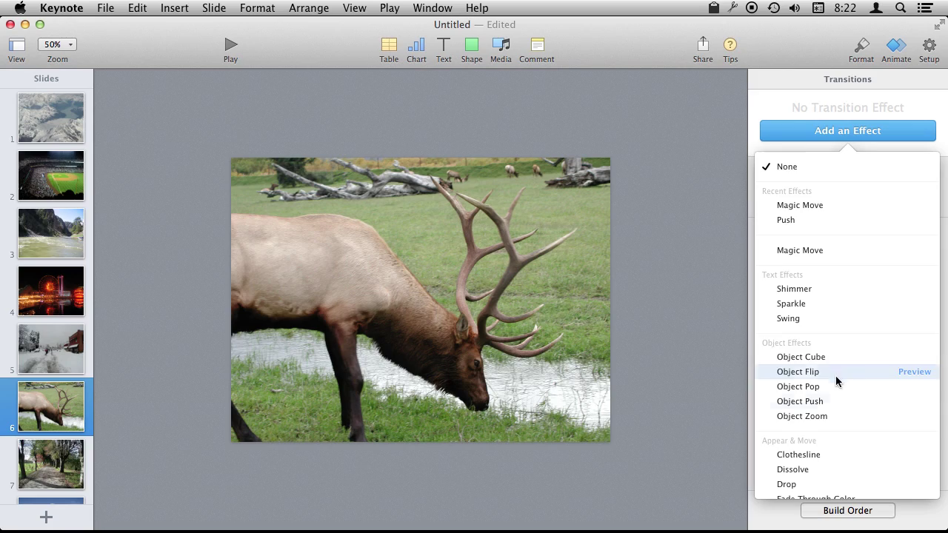
scroll(832, 438, down, 5)
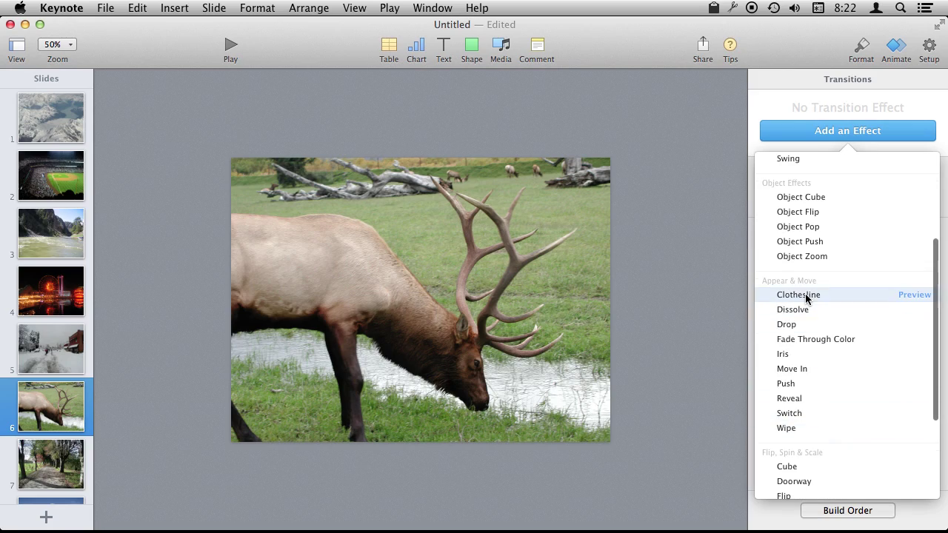
click(805, 297)
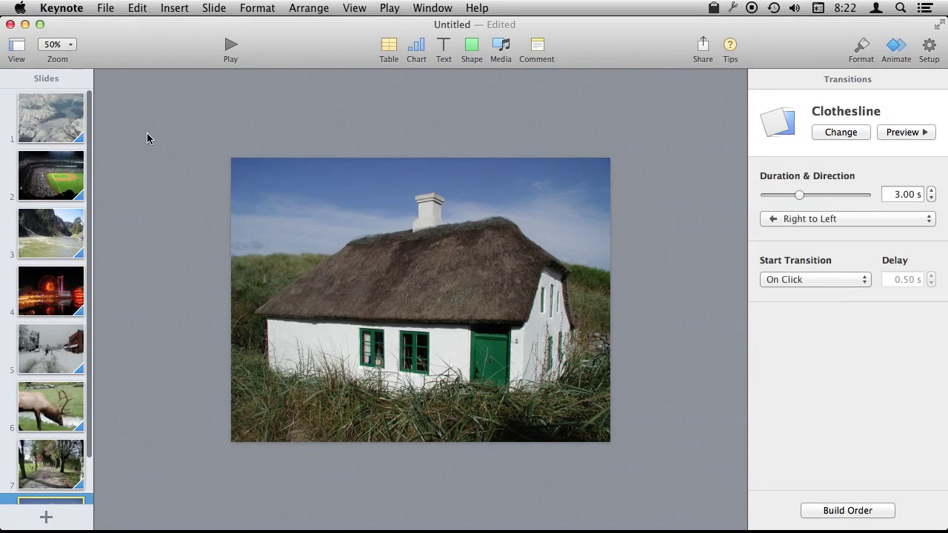
click(65, 124)
click(70, 194)
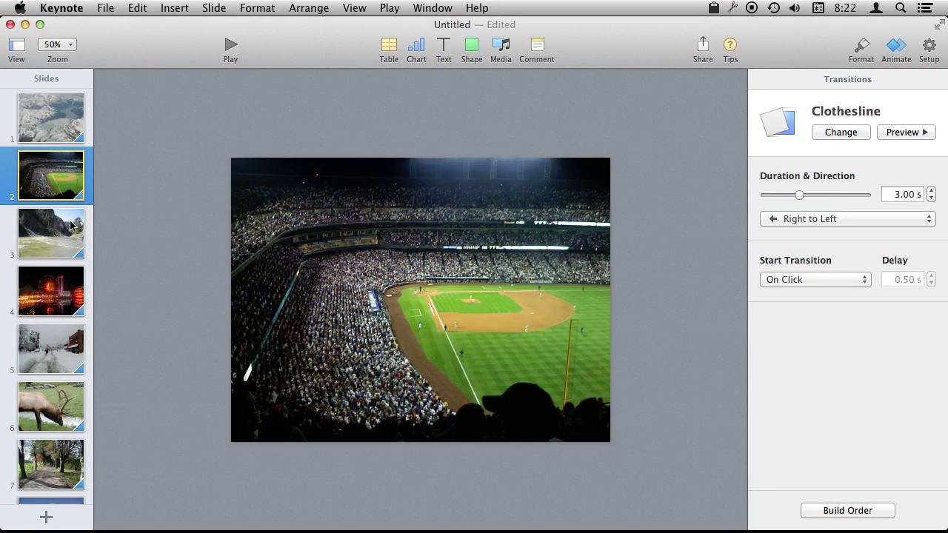
click(74, 227)
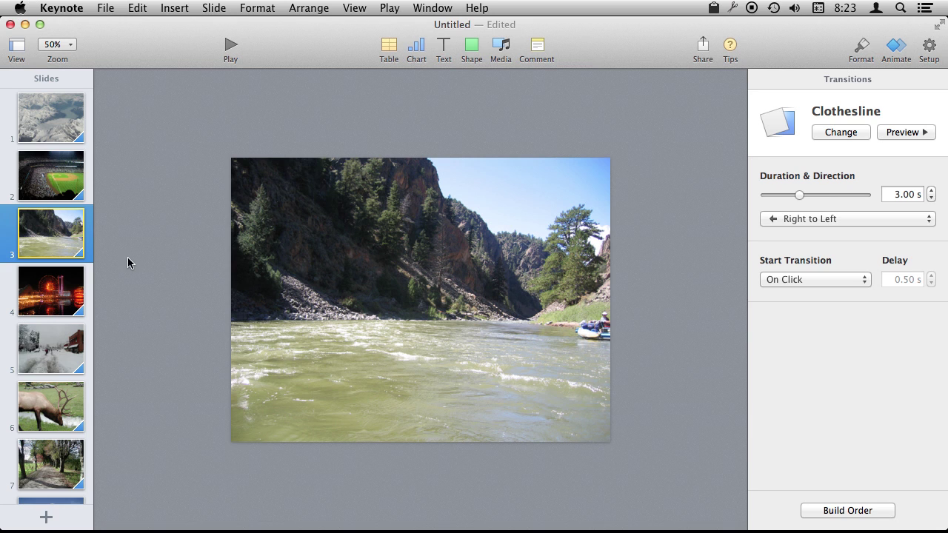
- Add a bold red text box reading "Baseball!" to the stadium slide and place it in the lower middle of the photo
click(56, 175)
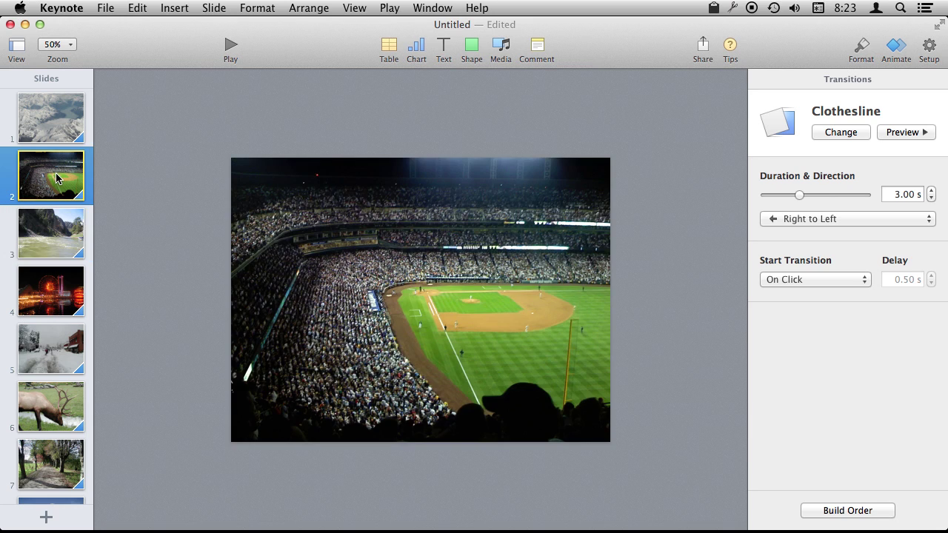
click(443, 46)
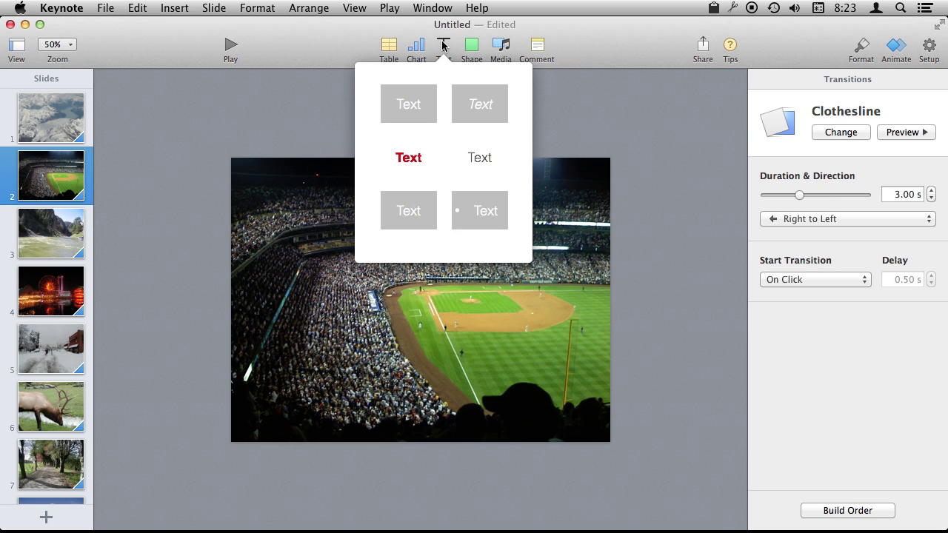
click(417, 155)
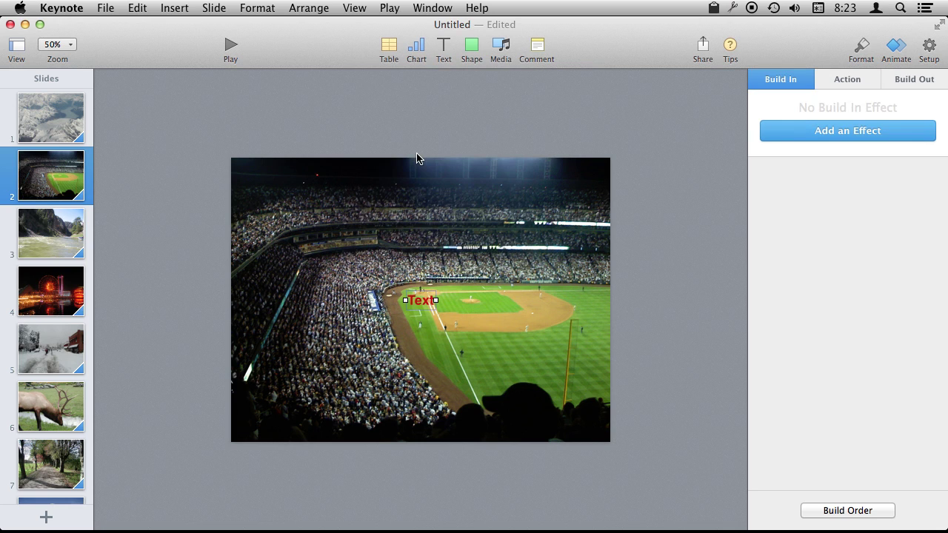
click(422, 303)
text(Baseball!)
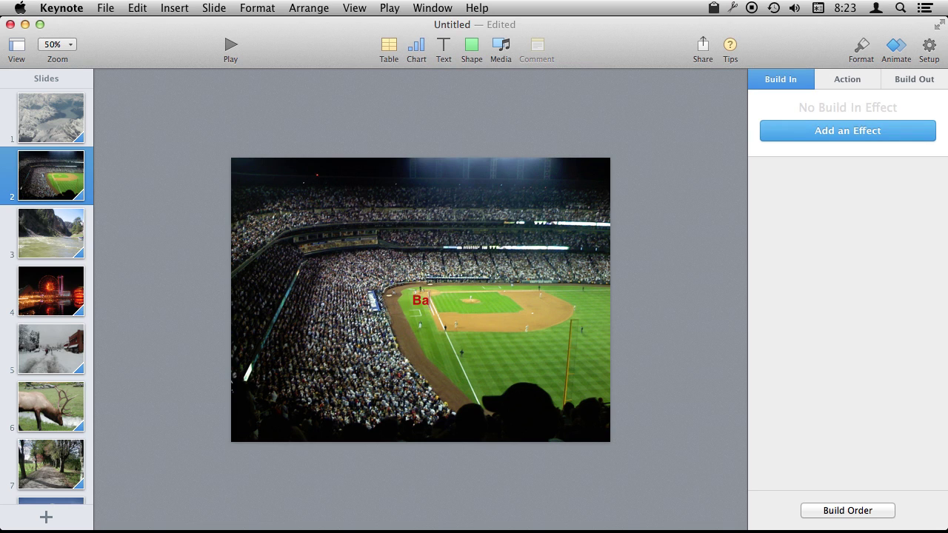
click(412, 285)
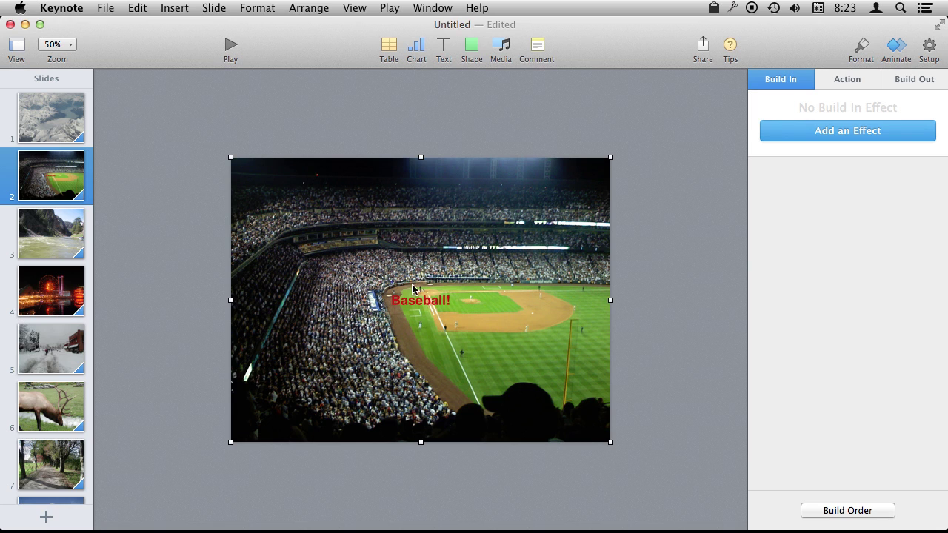
click(414, 304)
drag(435, 299, 429, 377)
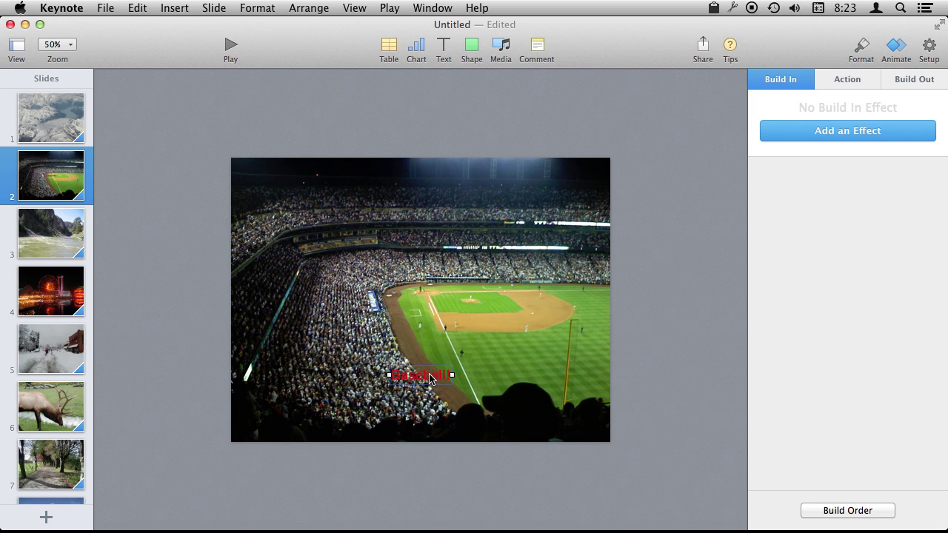
- Add a drop shadow to the "Baseball!" caption and set its font size to 55 pt
click(862, 51)
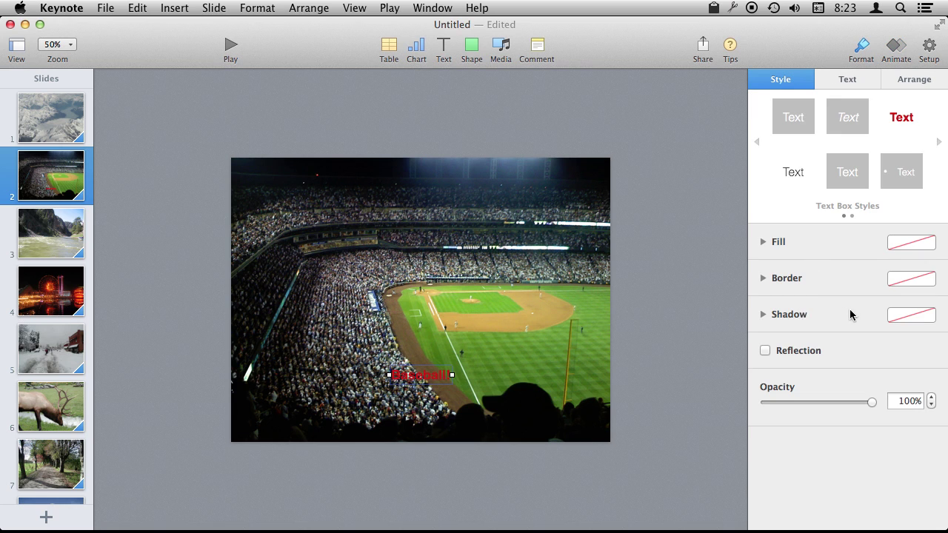
click(911, 314)
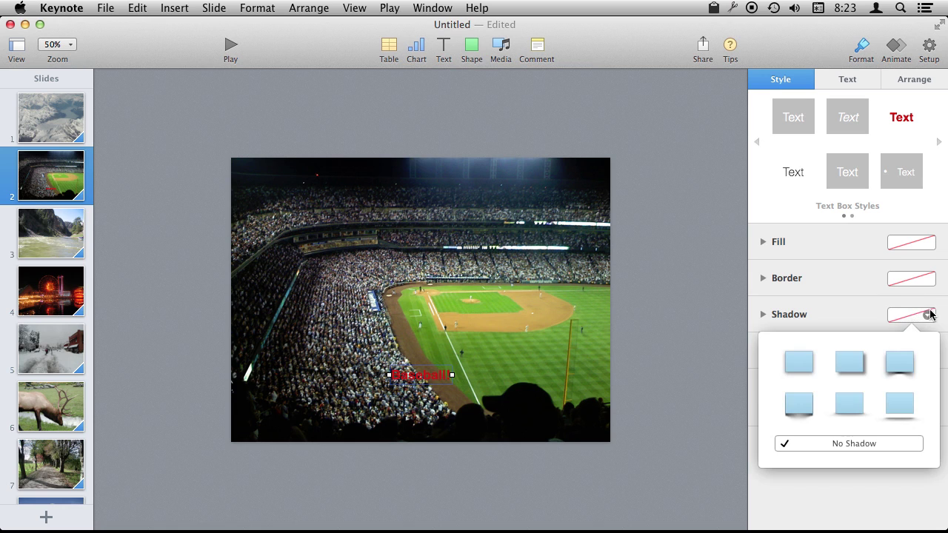
click(896, 363)
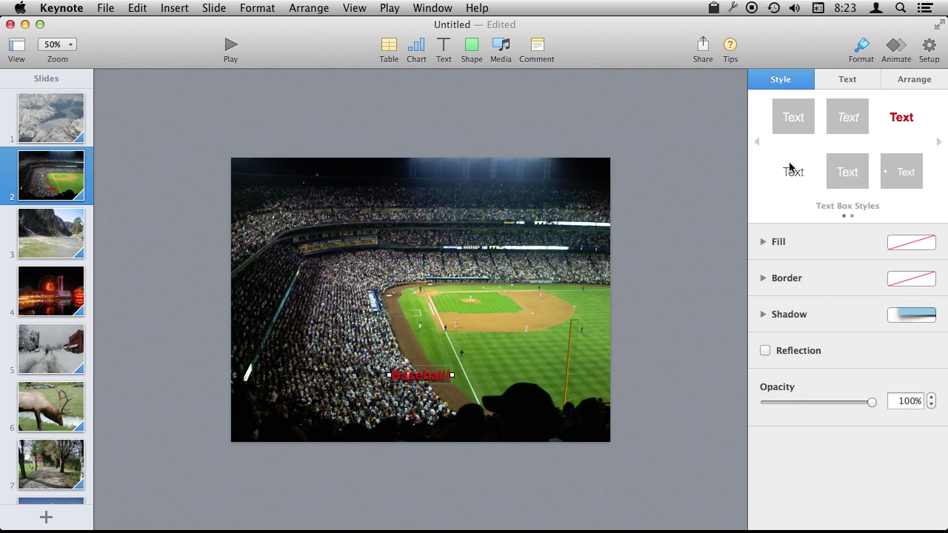
click(847, 77)
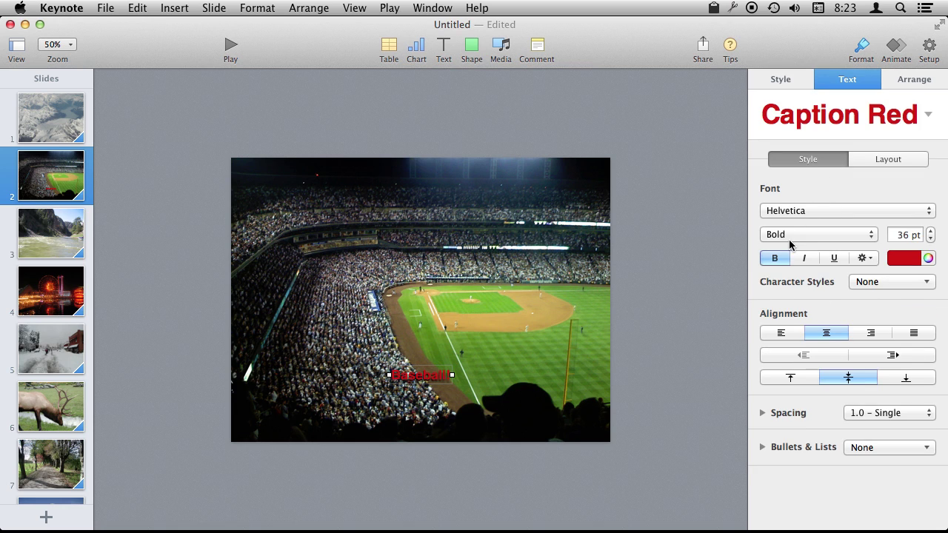
click(931, 231)
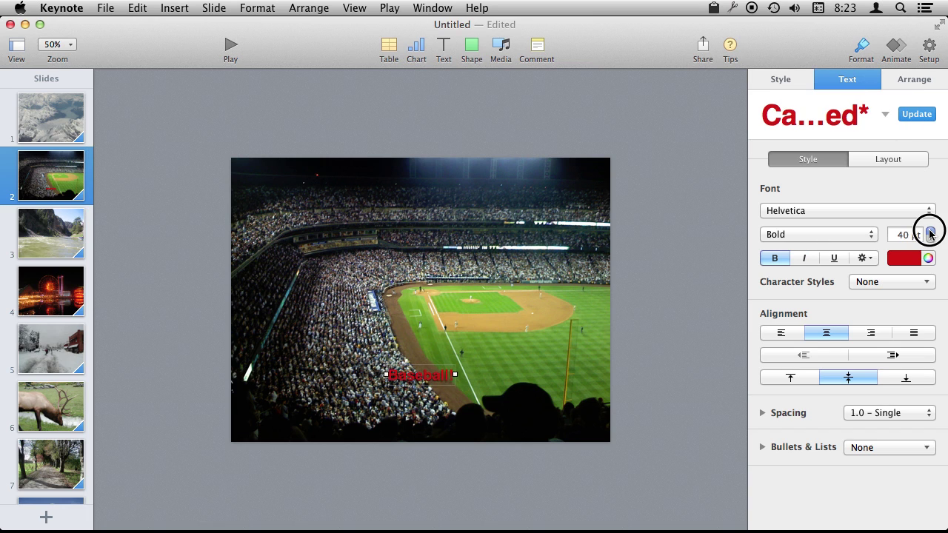
click(931, 234)
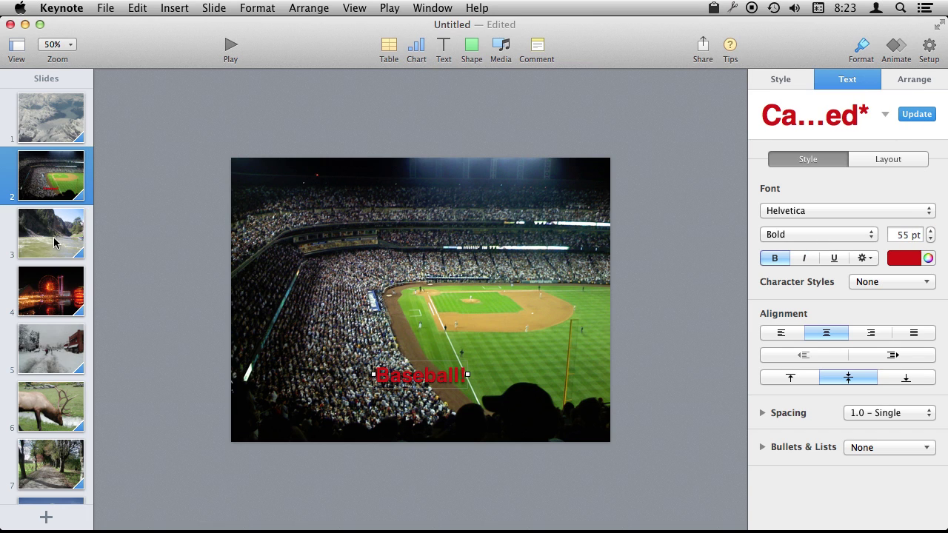
- Insert an arrow line on the stadium slide and a circle on the river slide, placing the circle over the ridge and sky
click(471, 48)
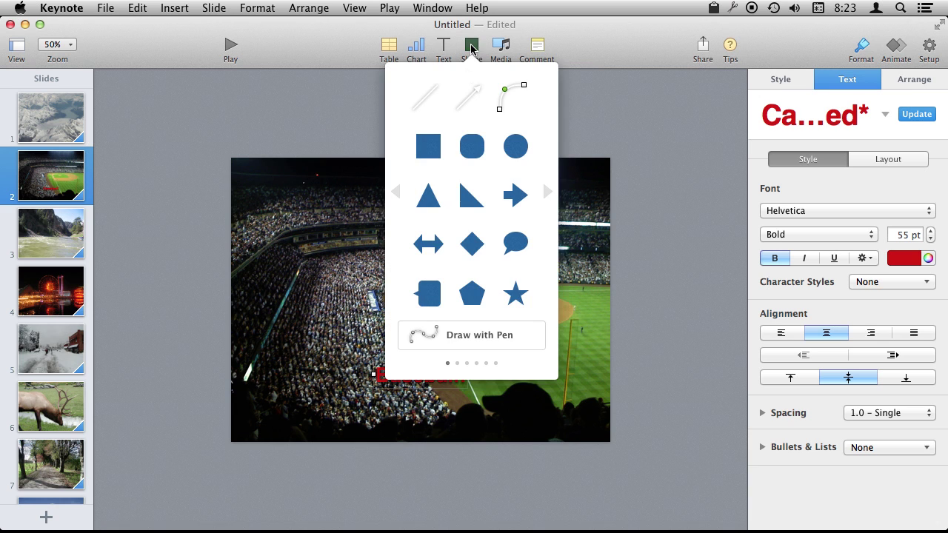
click(467, 97)
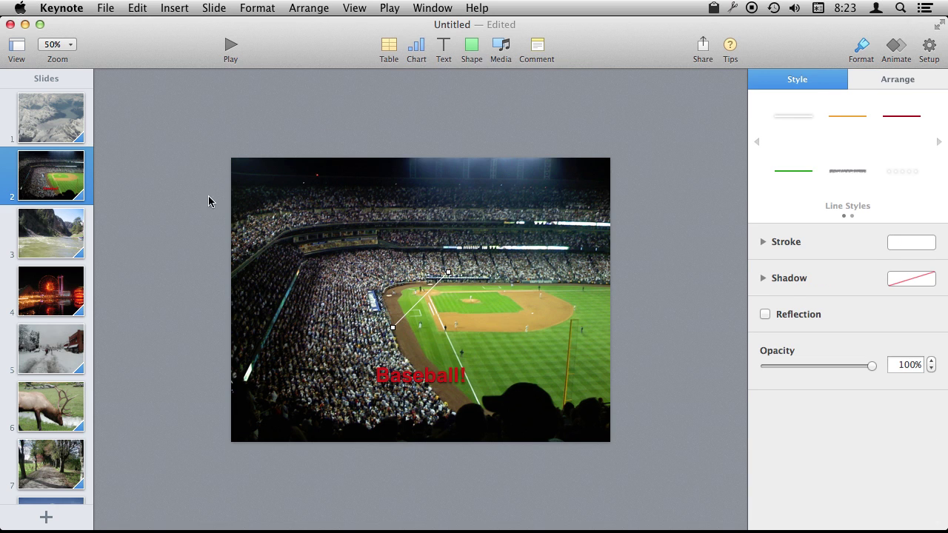
click(66, 236)
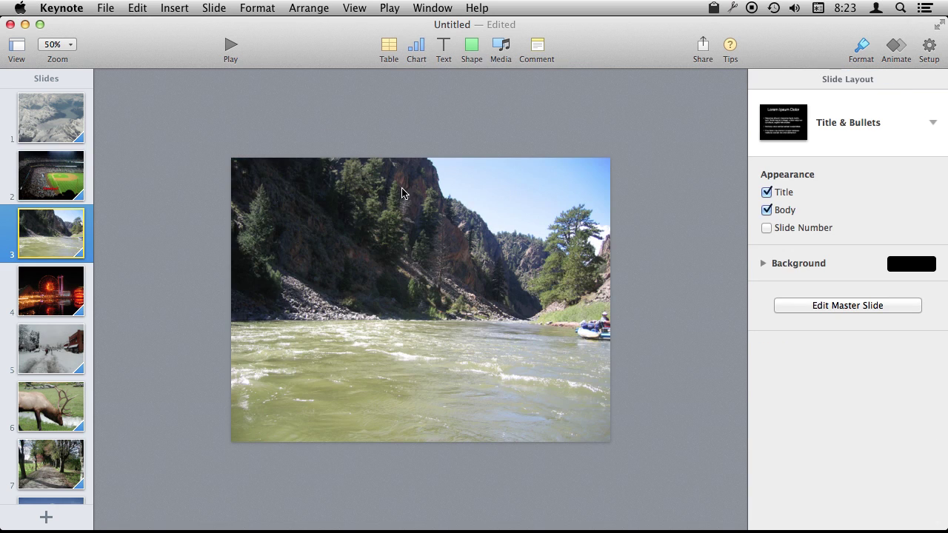
click(467, 51)
click(515, 144)
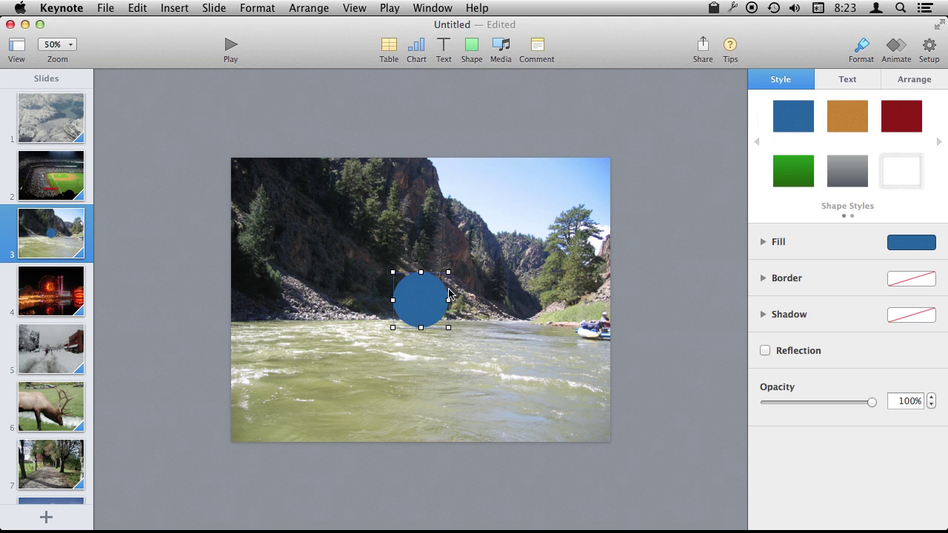
drag(423, 307, 490, 231)
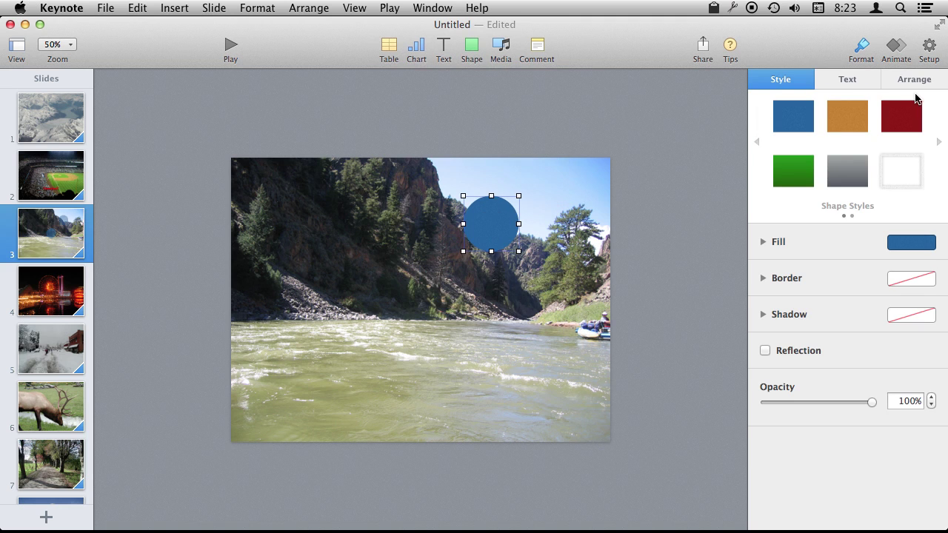
- Give the circle on the river slide a medium black line border and no fill
click(915, 279)
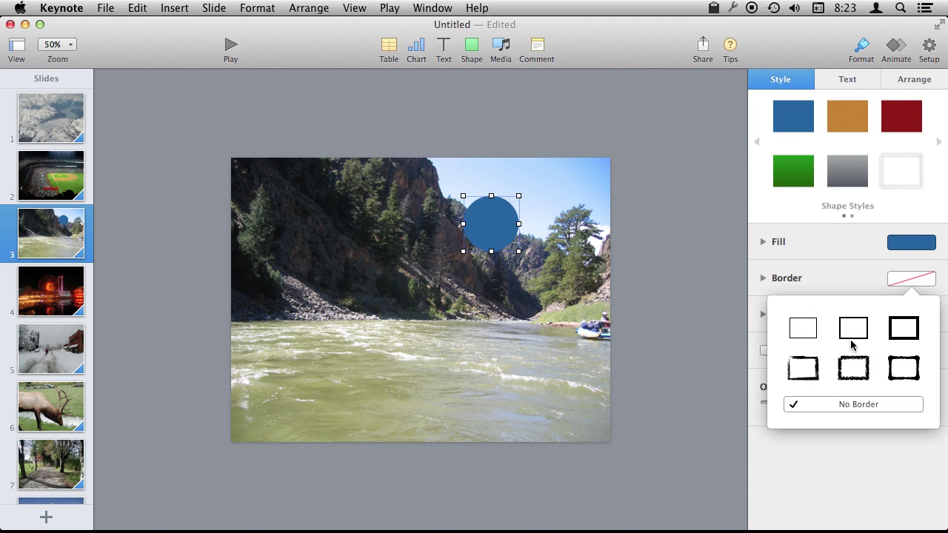
click(853, 334)
click(907, 247)
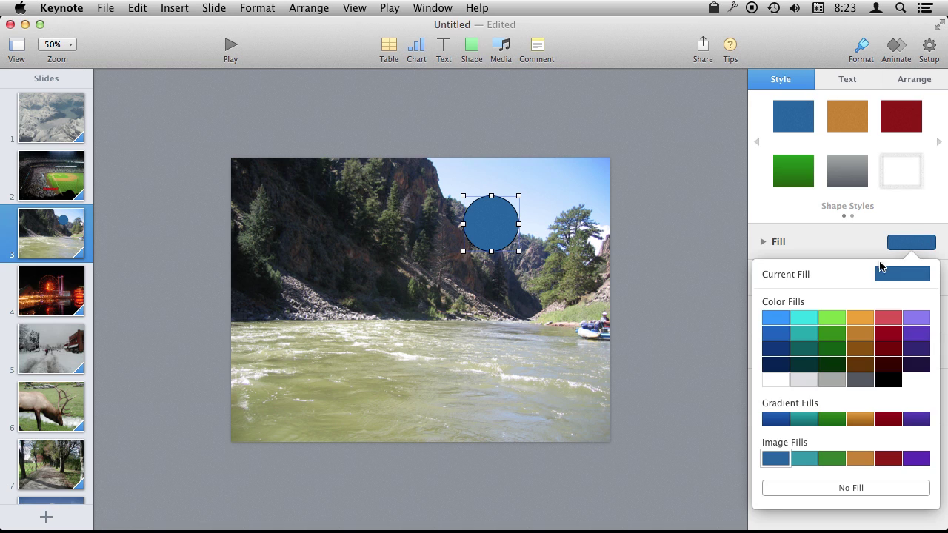
click(847, 490)
click(894, 113)
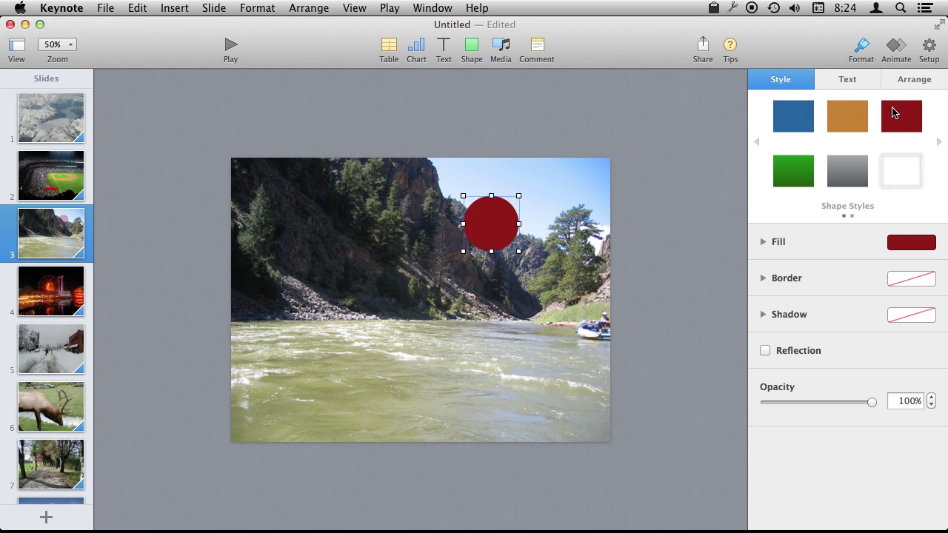
key(super+z)
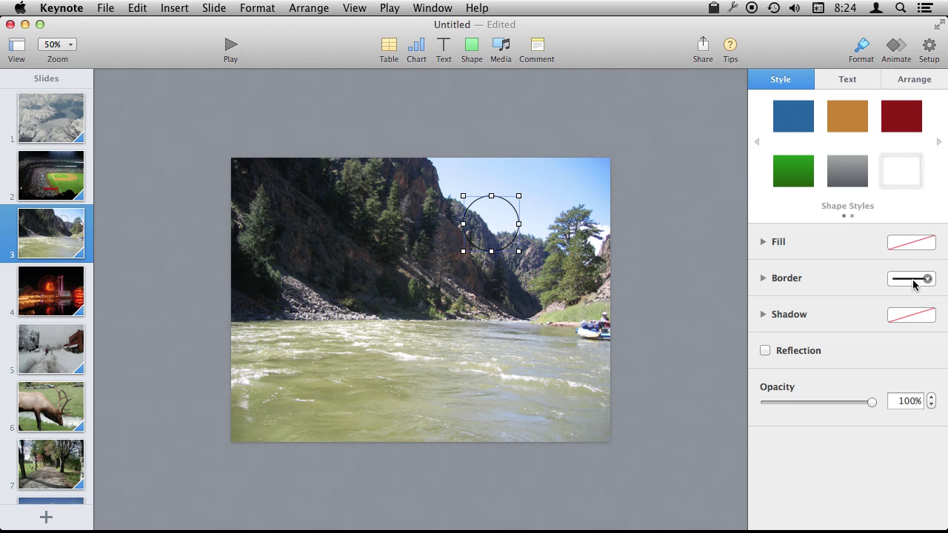
- Set the circle's border to light red and 9 pt, and move the circle onto the dark slope above the rocks
click(927, 279)
click(844, 285)
click(763, 277)
click(850, 324)
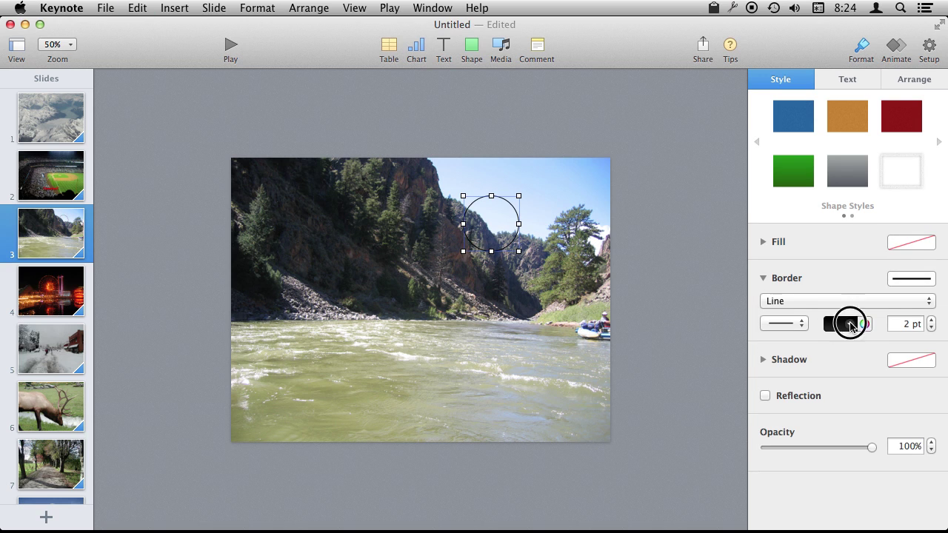
click(884, 355)
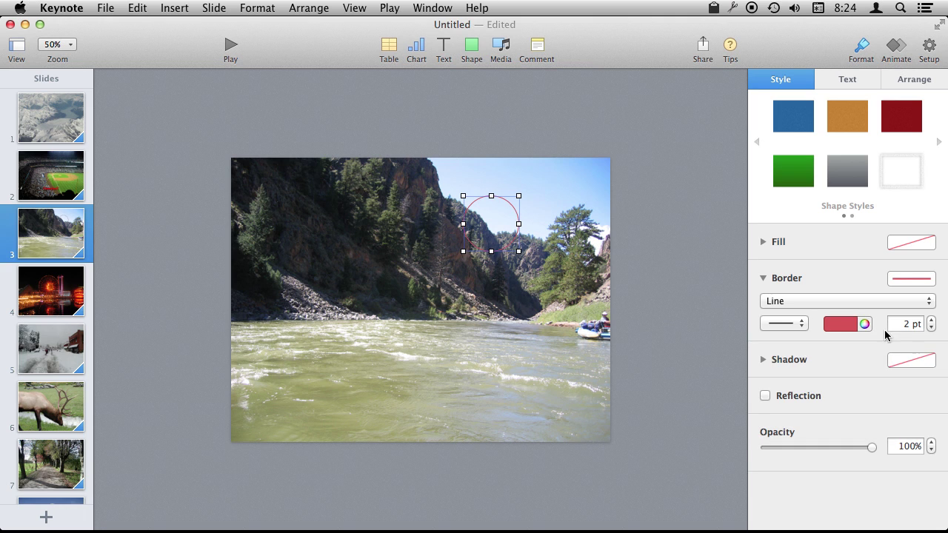
click(930, 320)
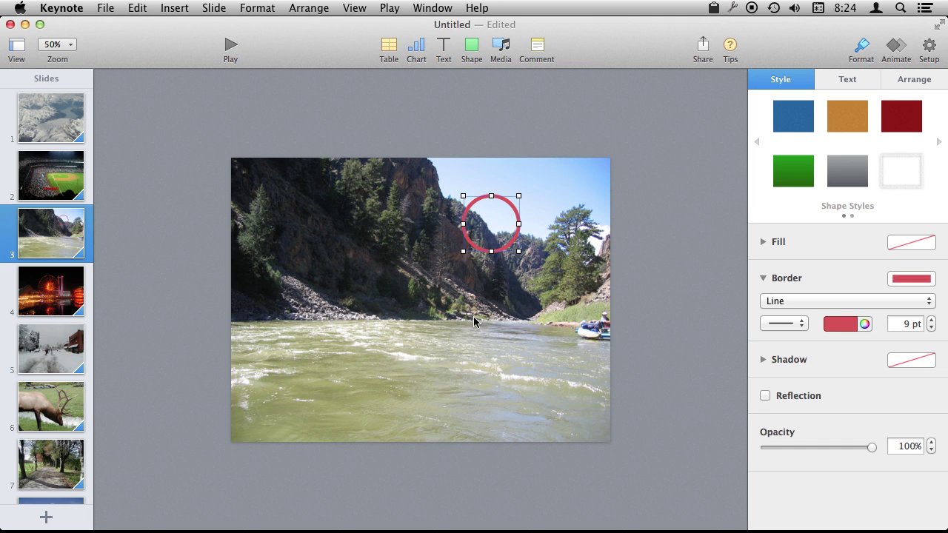
drag(508, 249, 342, 299)
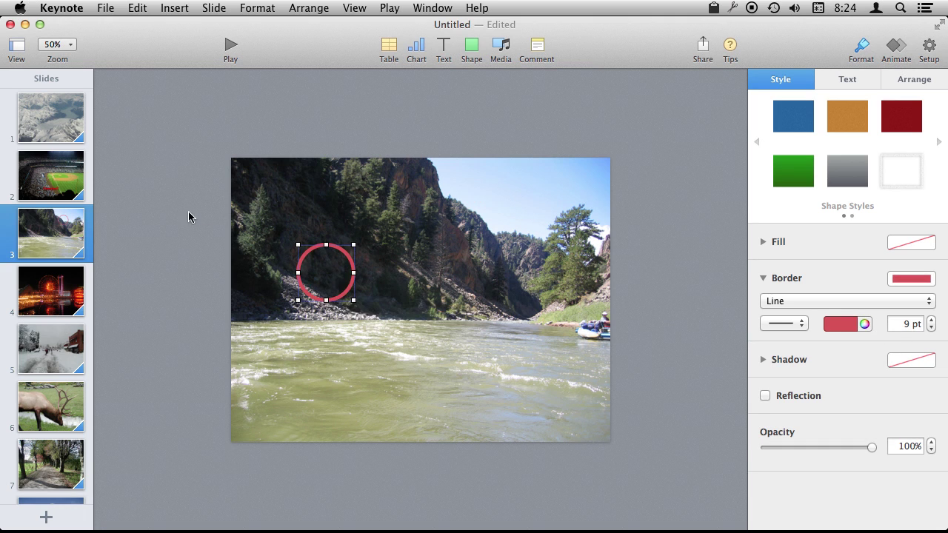
- Add a Title - Center slide after the river slide and enter "Next..." as its title
click(51, 174)
click(51, 126)
click(55, 194)
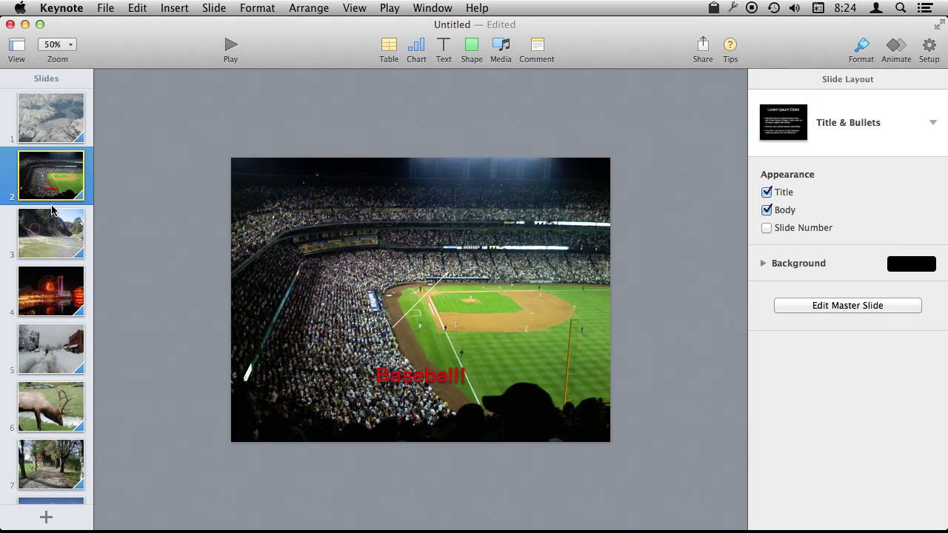
click(51, 235)
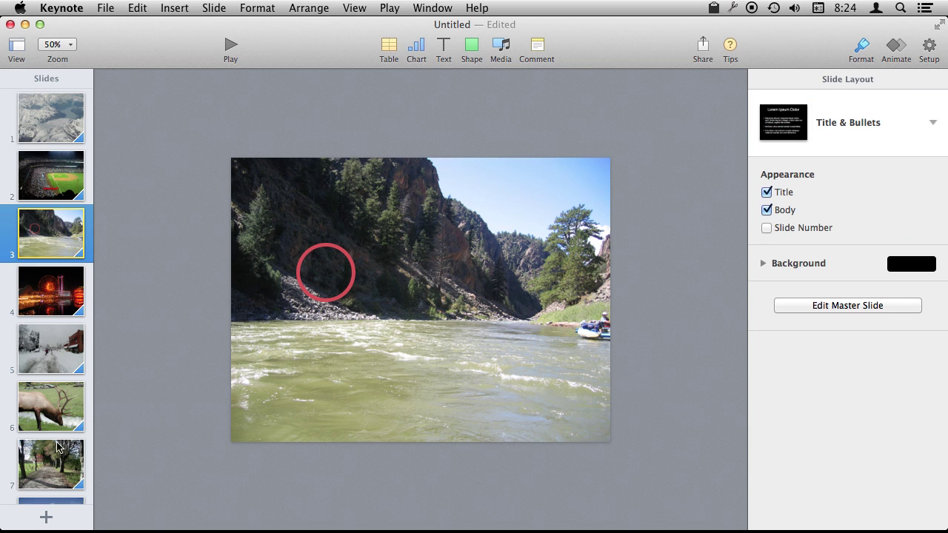
click(46, 517)
click(64, 178)
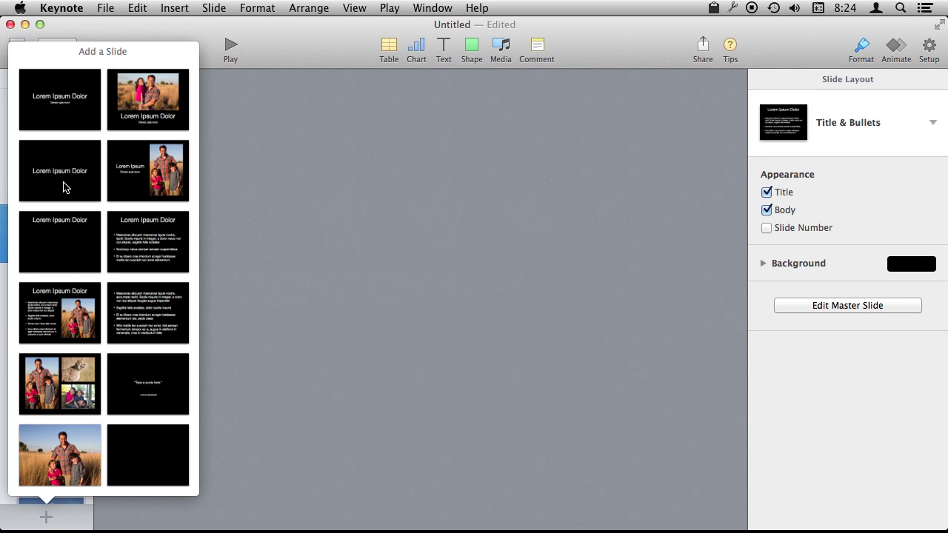
double_click(372, 302)
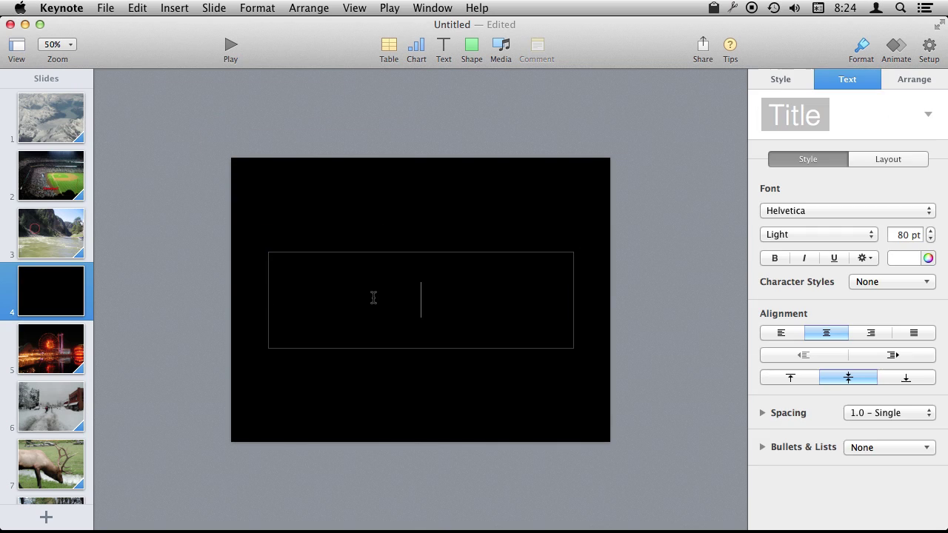
text(Next...)
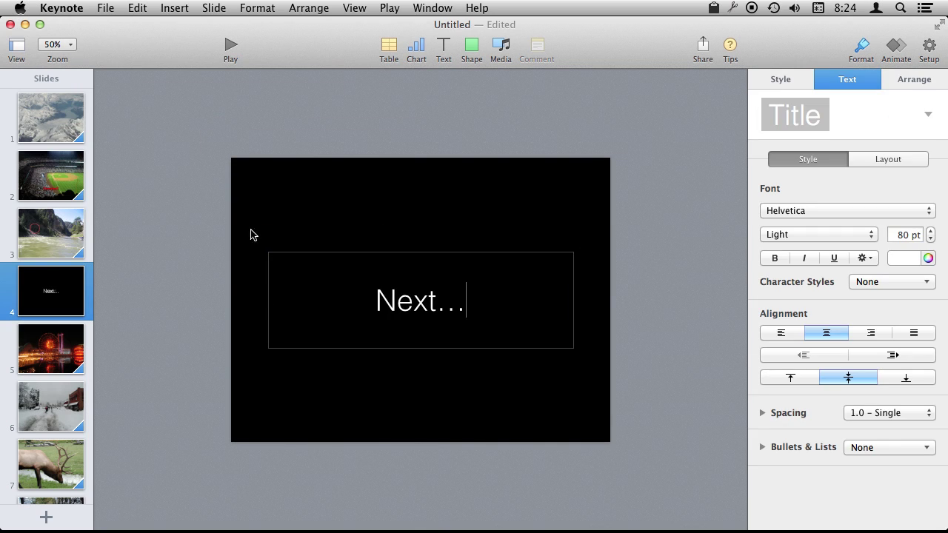
click(108, 210)
- Step back and forth through the river, title and Ferris wheel slides to review their sequence
click(57, 239)
click(60, 300)
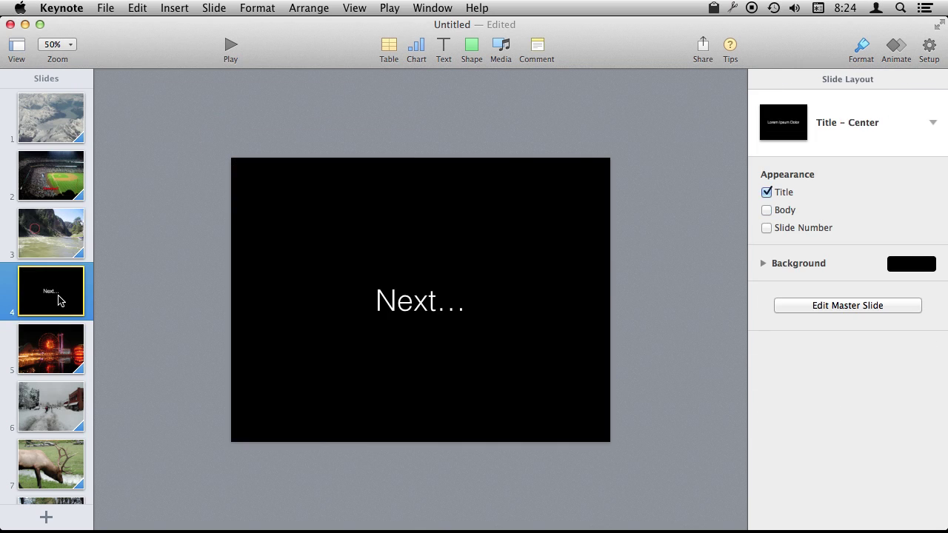
click(62, 366)
click(57, 316)
click(53, 239)
click(58, 285)
click(59, 347)
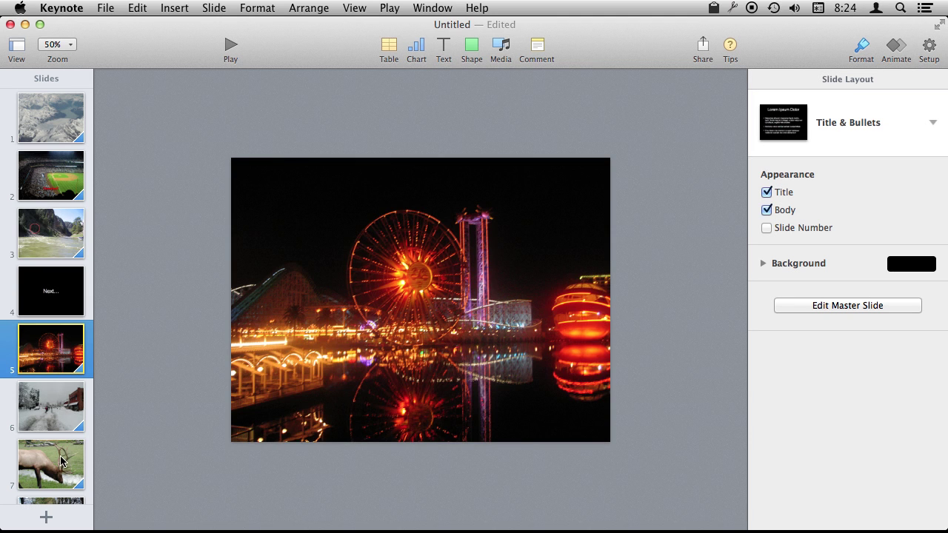
- Duplicate the snowy street slide
click(60, 414)
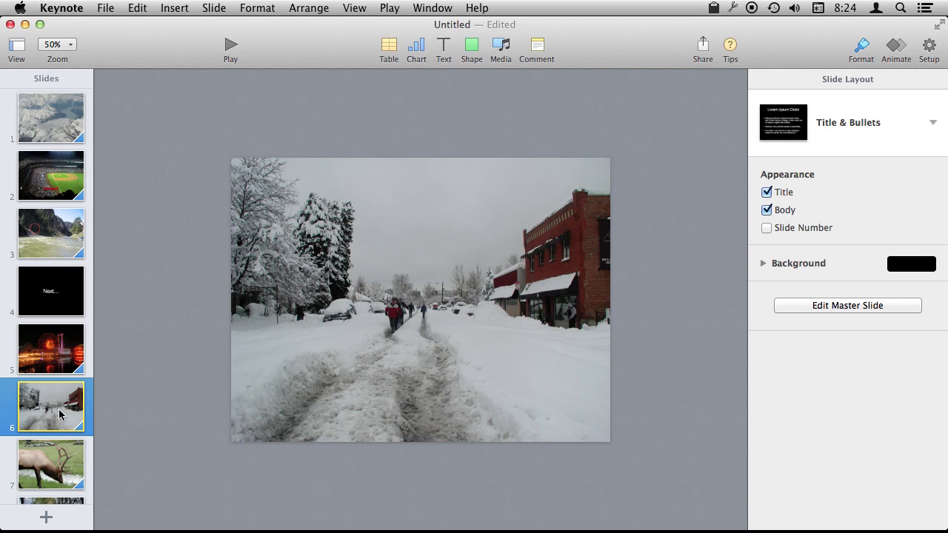
right_click(58, 409)
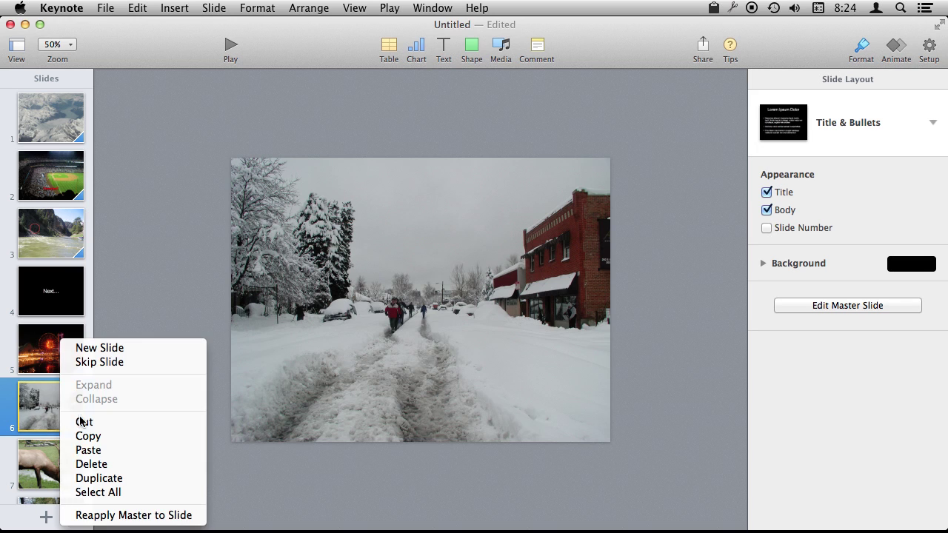
click(100, 477)
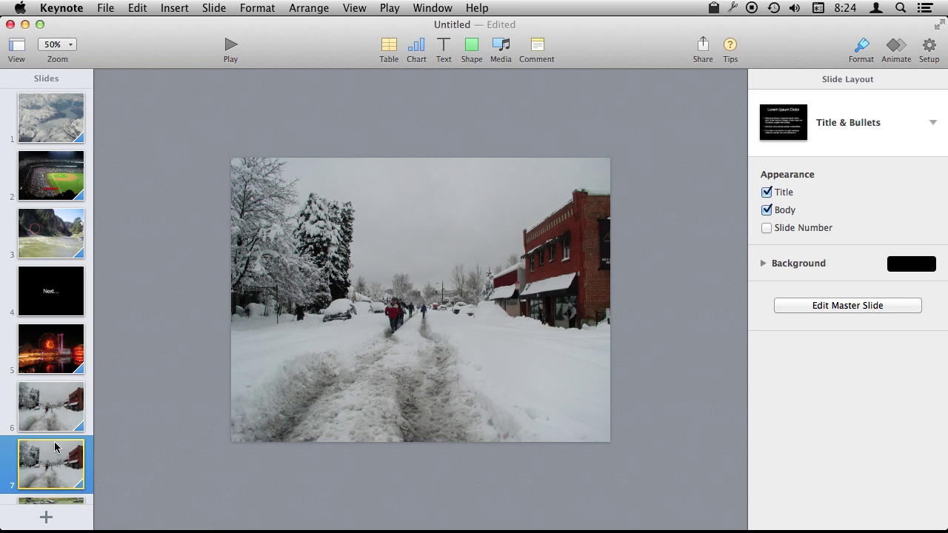
- Enlarge and reposition the duplicate slide's photo within its mask so it frames only the snow-covered trees
click(335, 301)
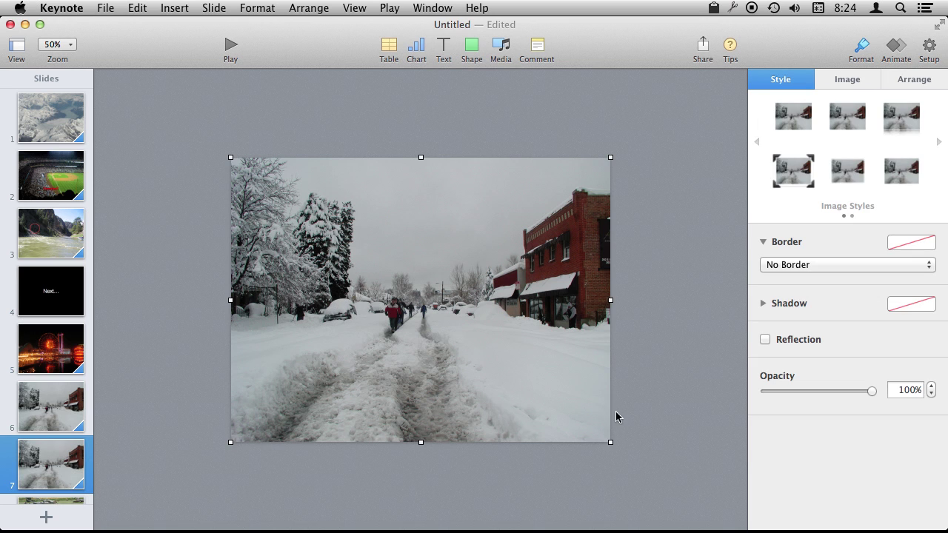
double_click(556, 410)
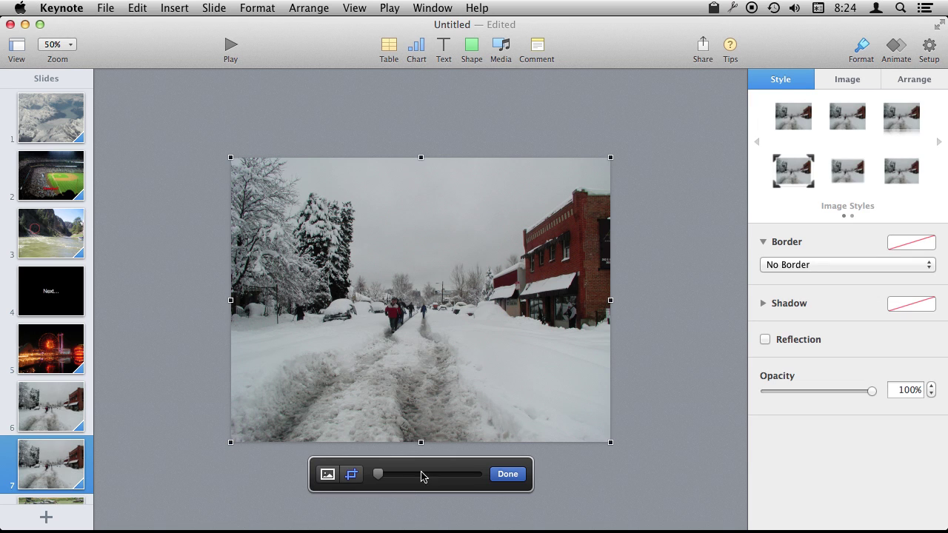
drag(381, 475, 391, 474)
drag(403, 286, 544, 407)
drag(390, 474, 451, 474)
drag(418, 341, 502, 444)
click(510, 479)
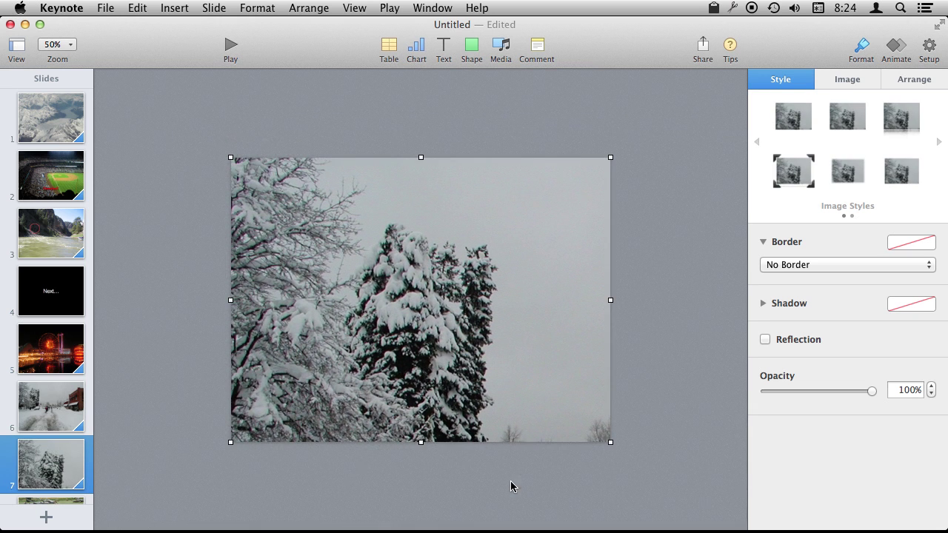
- Compare the full snowy street slide with its close-up and review the earlier slides
click(49, 409)
click(54, 466)
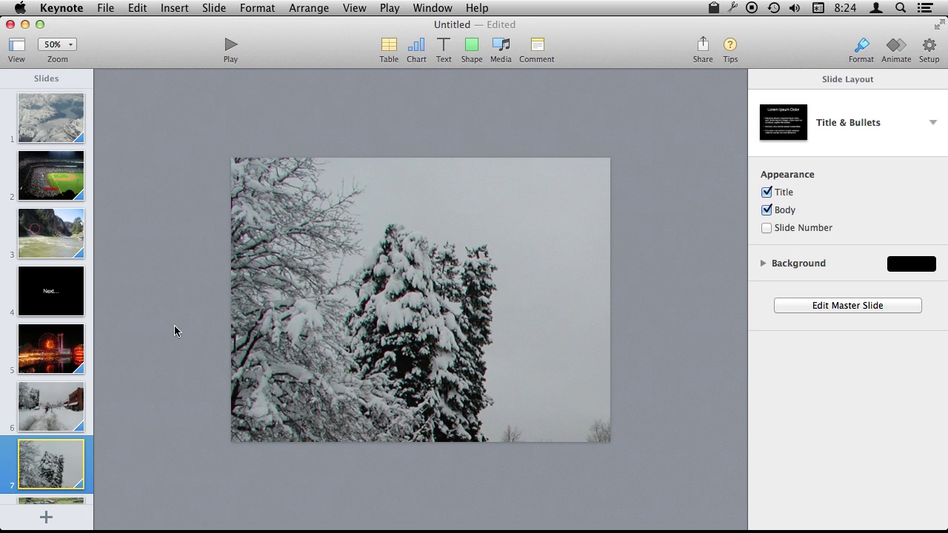
click(46, 403)
click(58, 459)
click(52, 124)
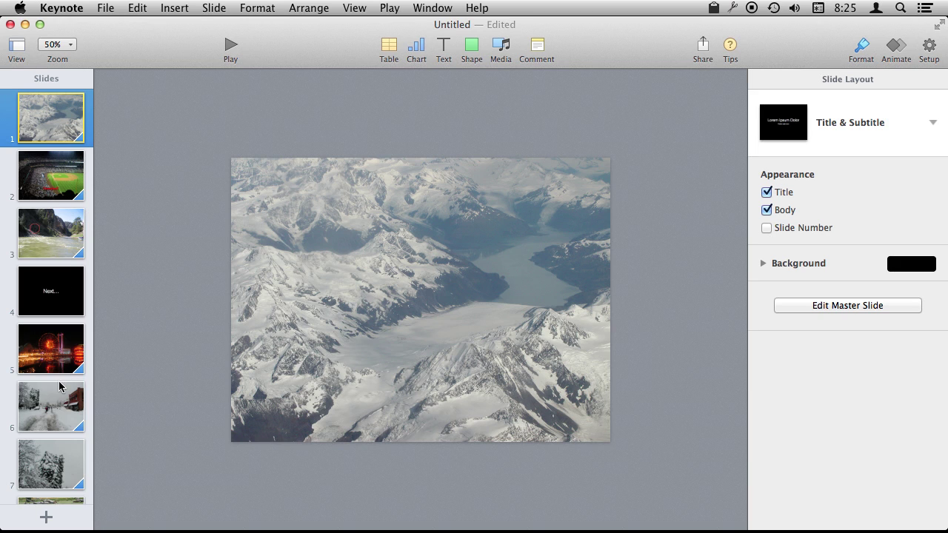
click(52, 304)
click(42, 194)
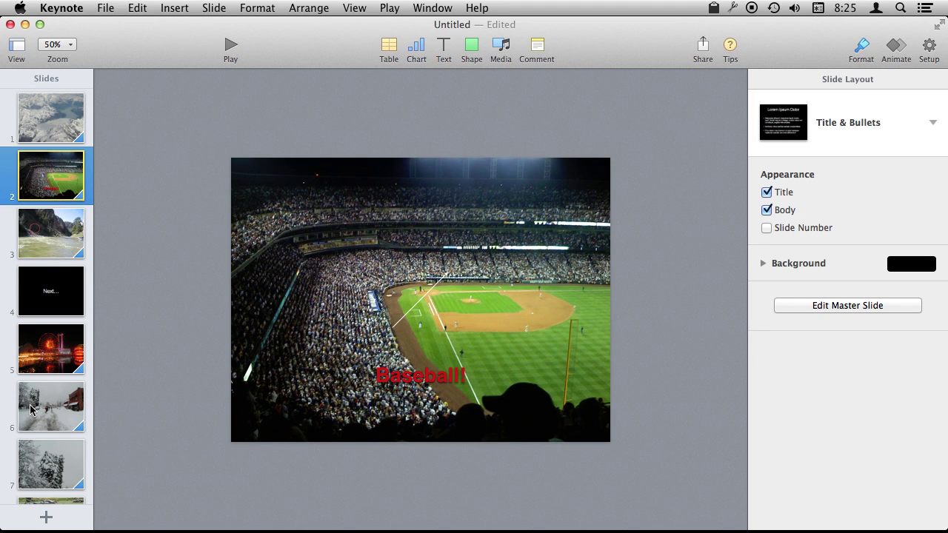
- Move the elk slide ahead of the snowy street slide, directly after the Ferris wheel slide
scroll(59, 311, down, 5)
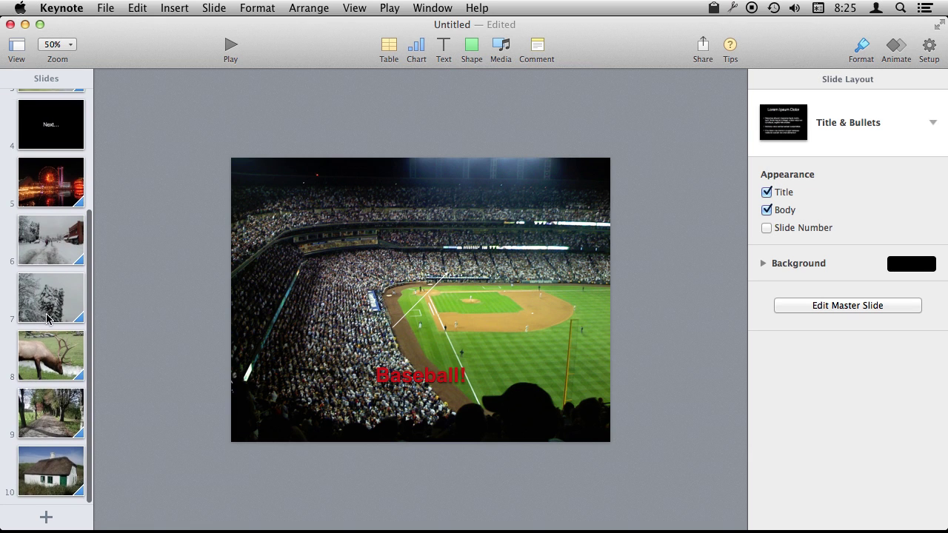
drag(54, 357, 48, 226)
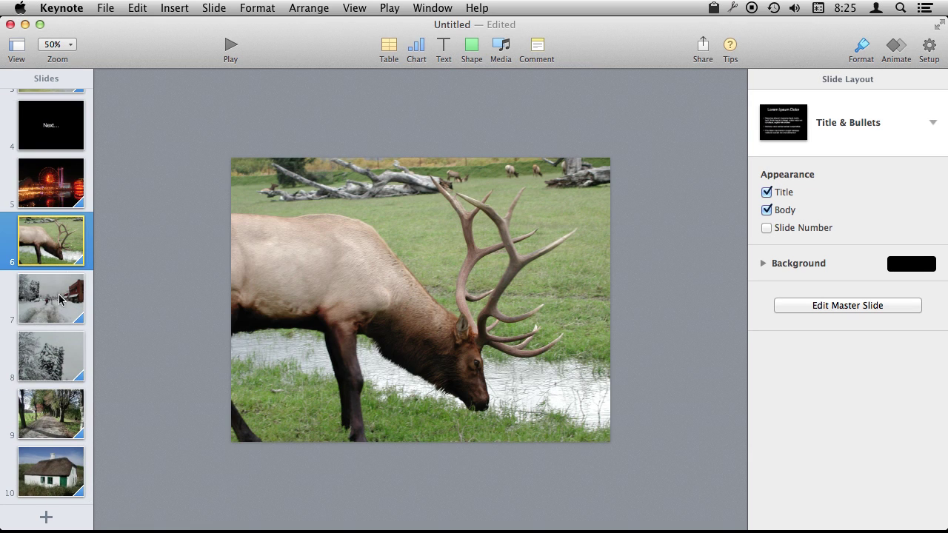
scroll(58, 138, up, 5)
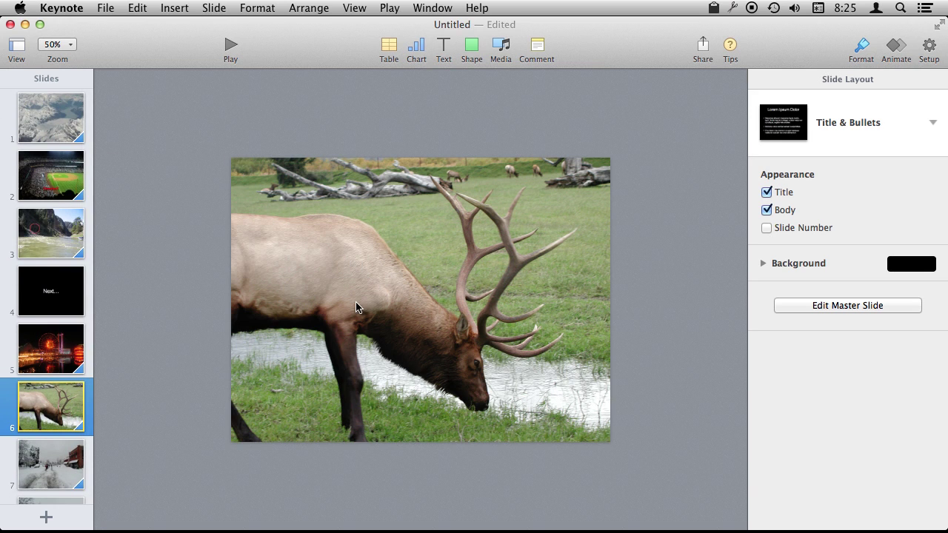
- Select the first slide, the snowy mountains, and open the slideshow recorder from the presentation's audio setup
click(63, 219)
click(61, 187)
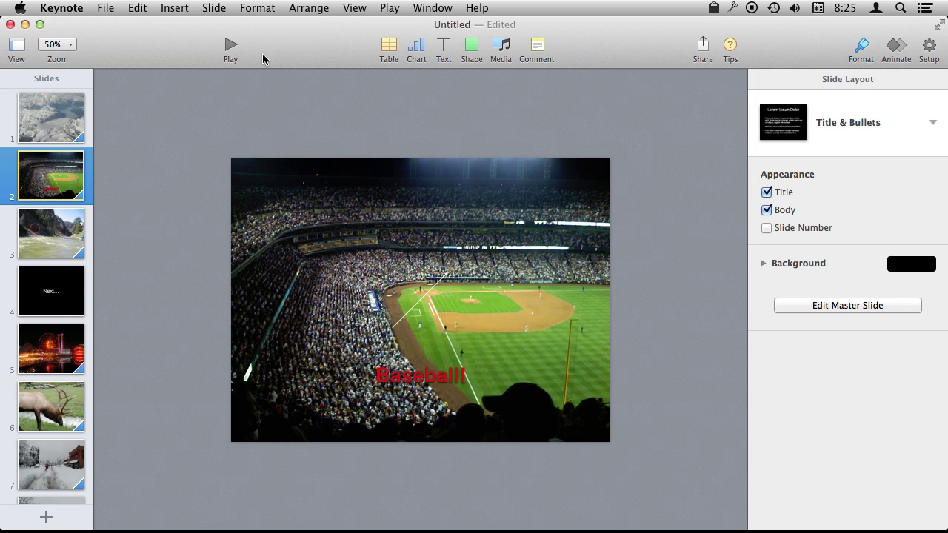
click(929, 46)
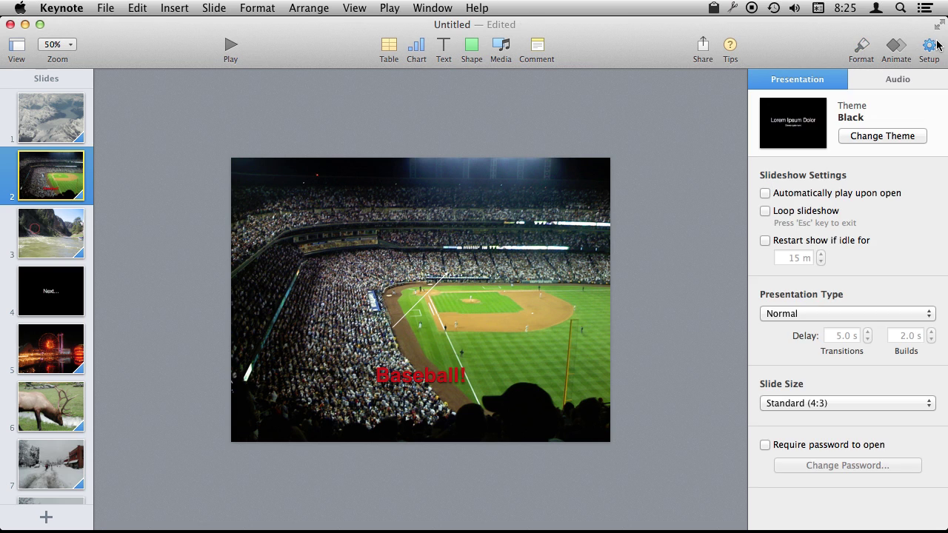
click(897, 79)
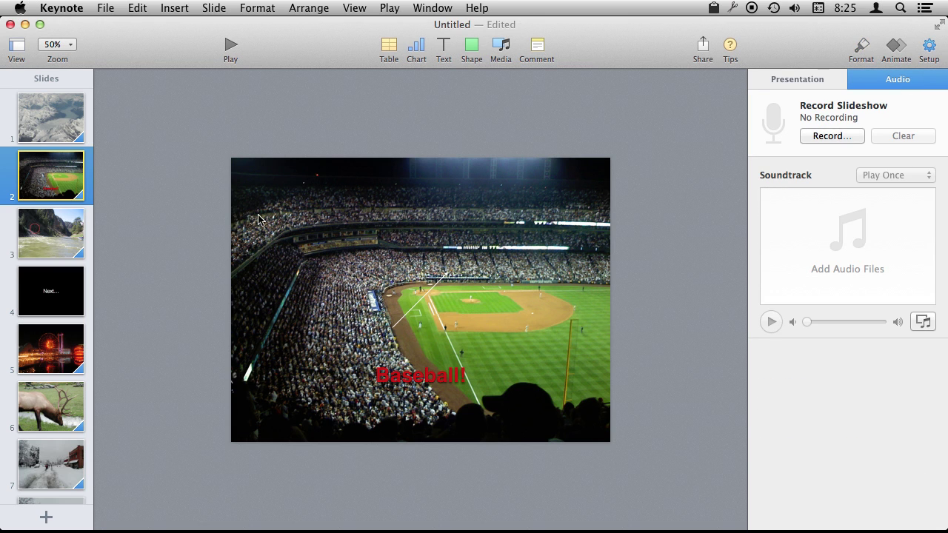
click(46, 118)
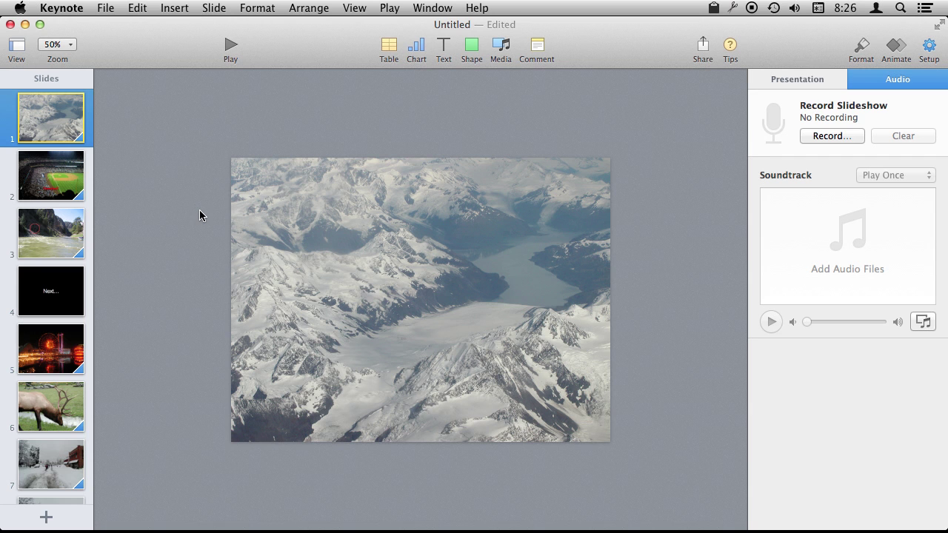
click(826, 137)
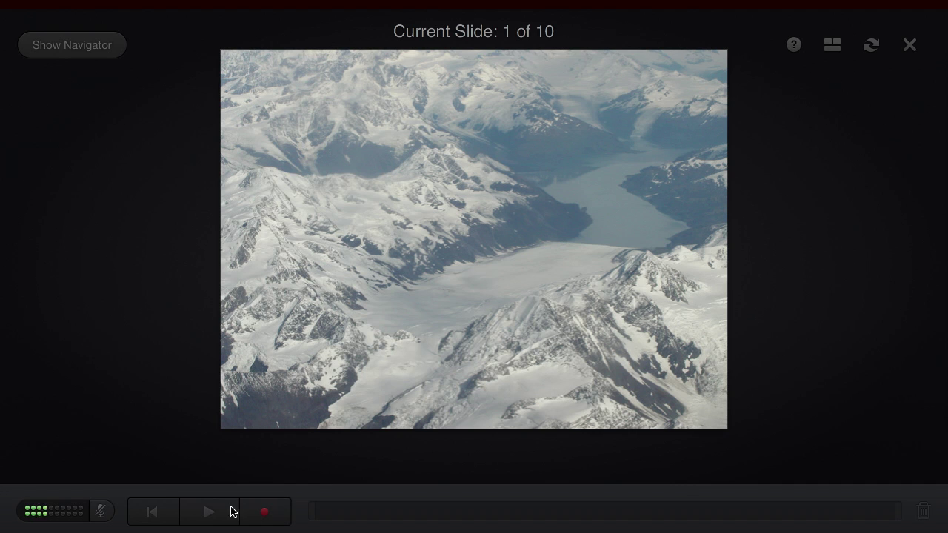
- Record the slideshow while advancing from slide 1 to slide 6, stop the recording and leave the recorder
click(264, 513)
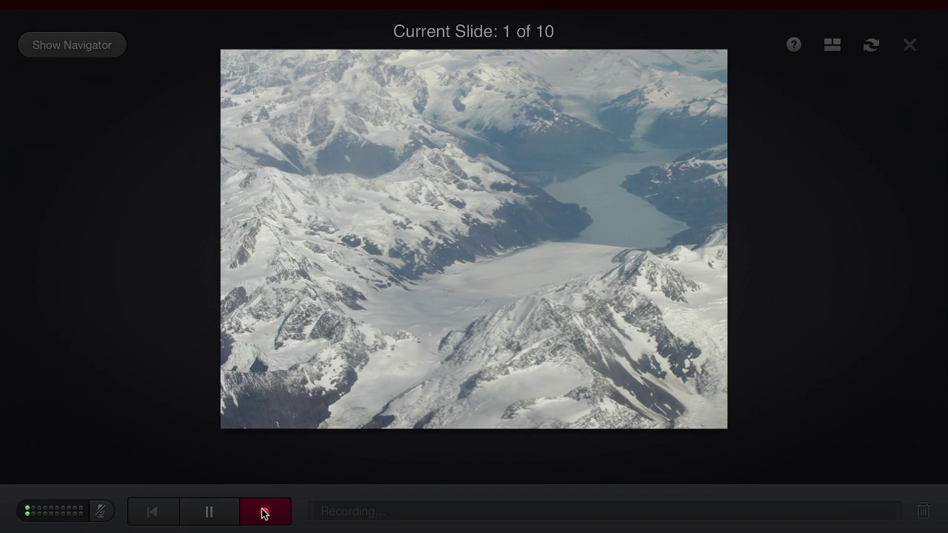
key(Right)
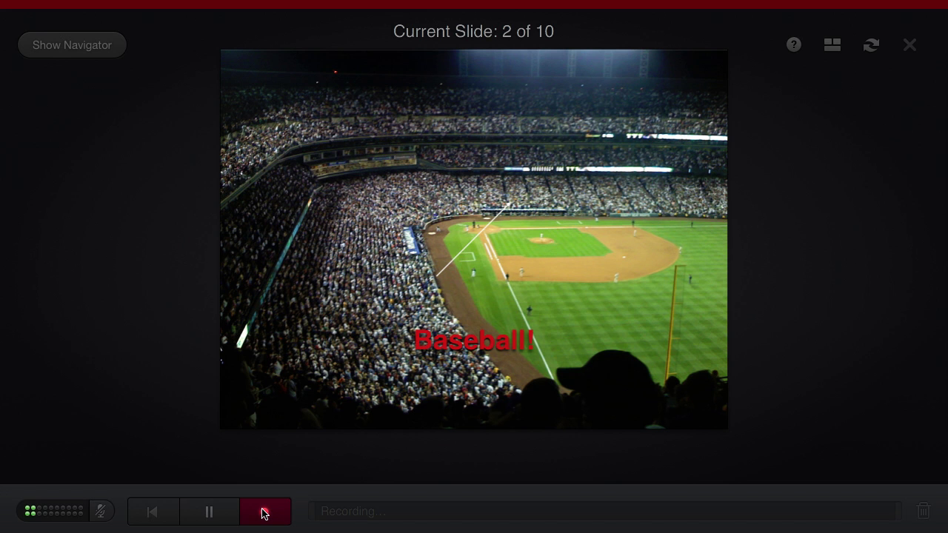
key(Right)
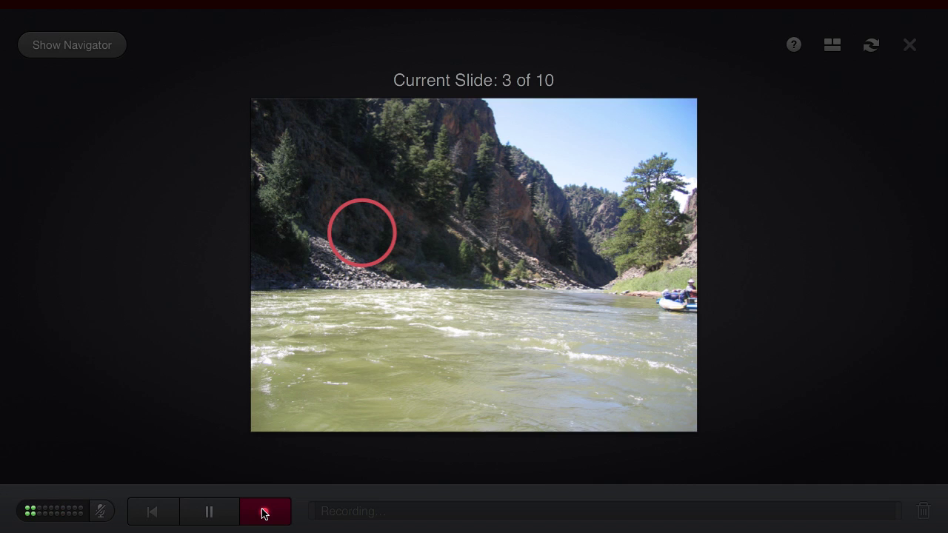
key(Right)
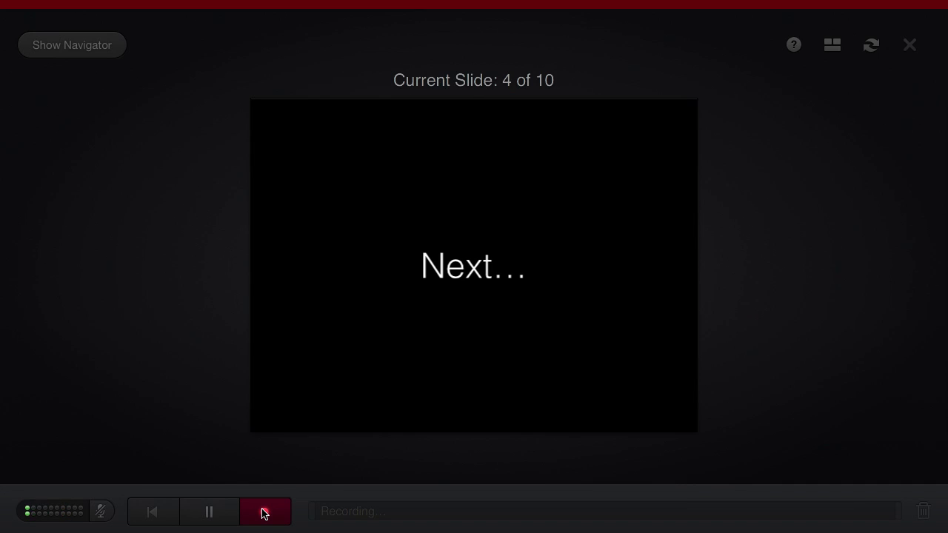
key(Right)
key(Right)
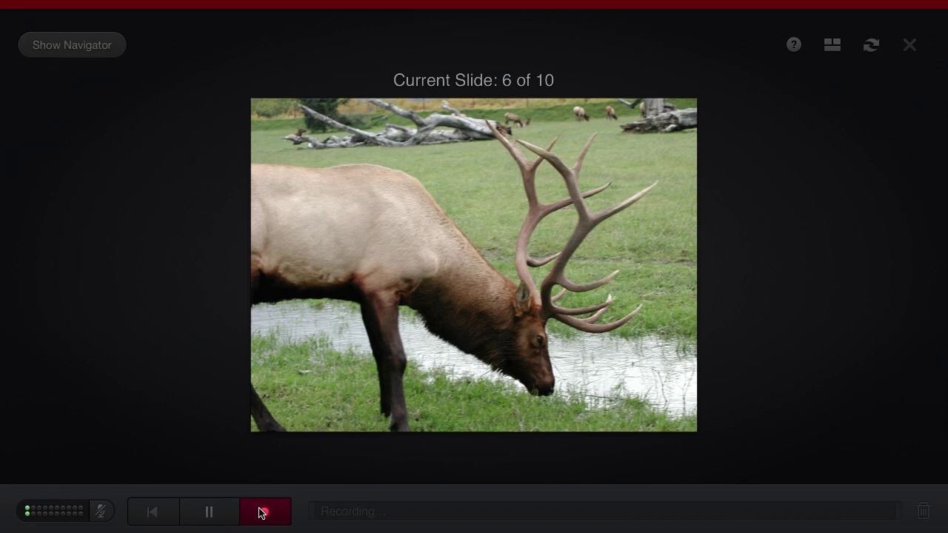
click(262, 513)
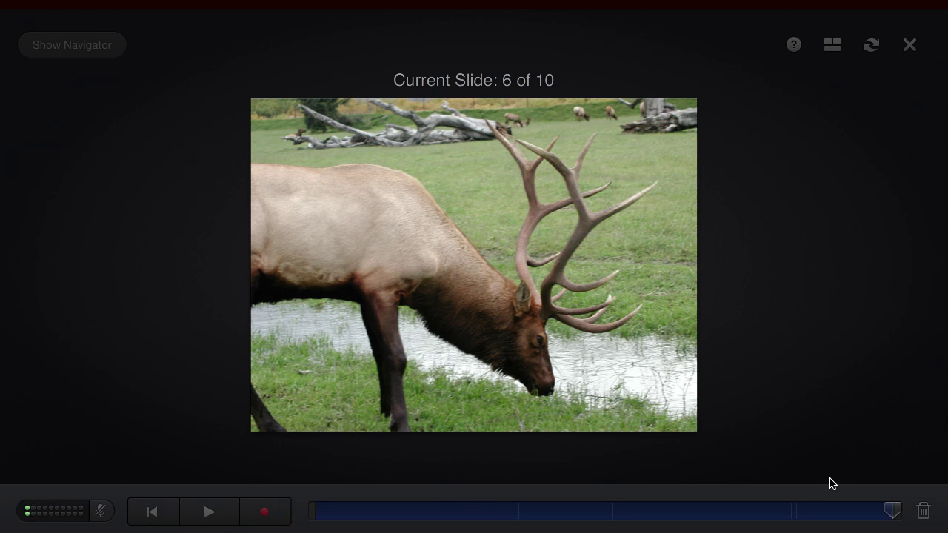
click(909, 46)
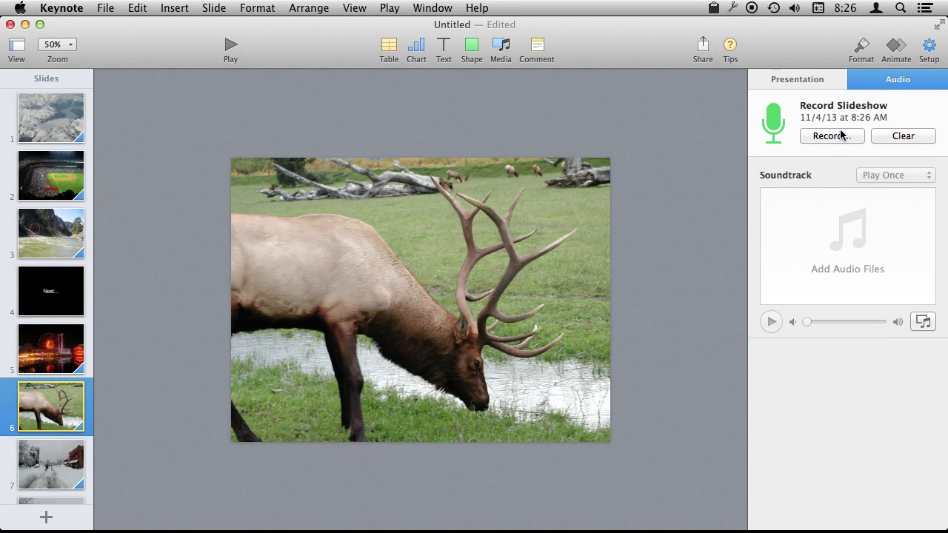
- Examine the QuickTime export options for Self-Playing and Slideshow Recording playback and for the format, without exporting
click(108, 8)
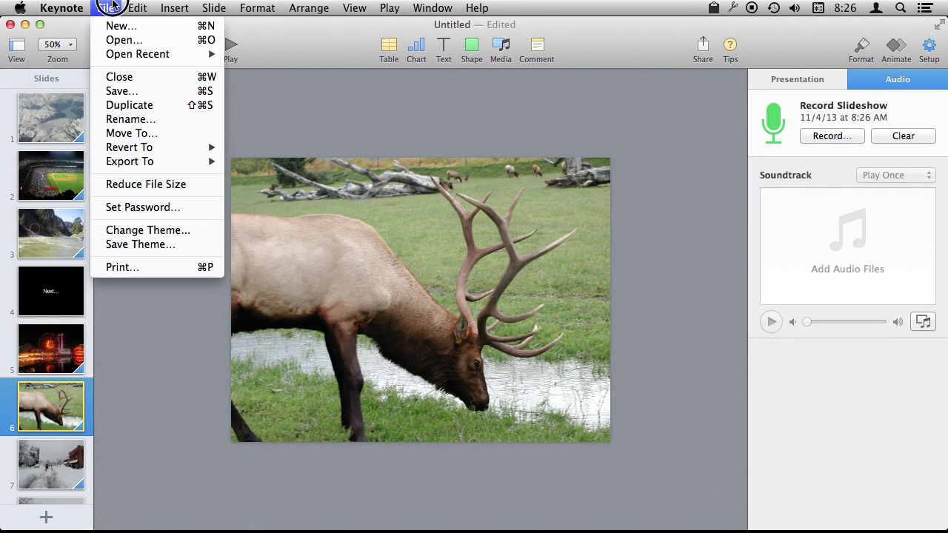
mouse_move(123, 160)
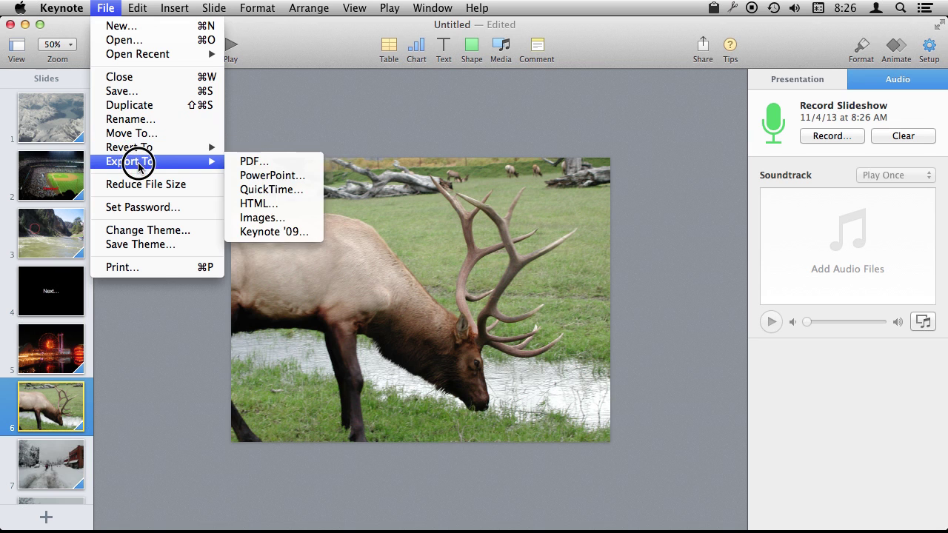
click(271, 188)
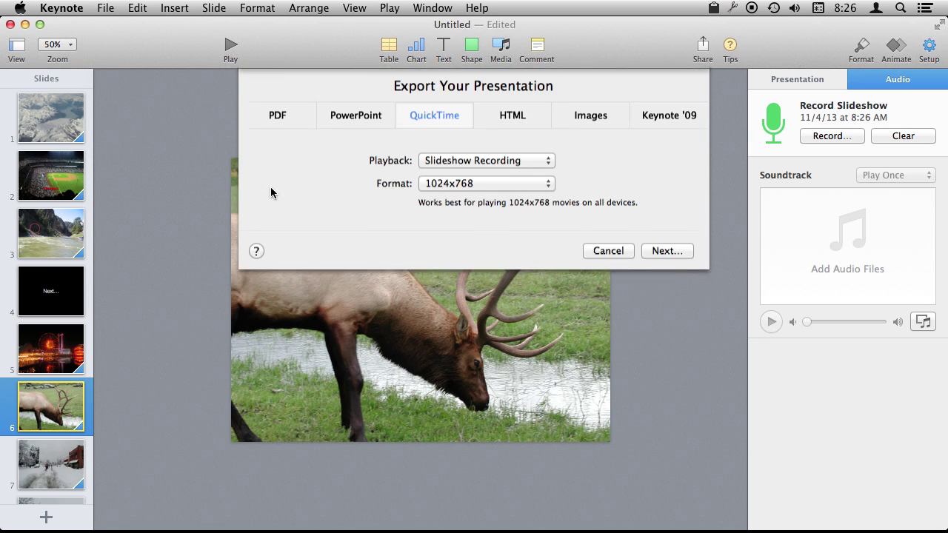
click(482, 165)
click(475, 153)
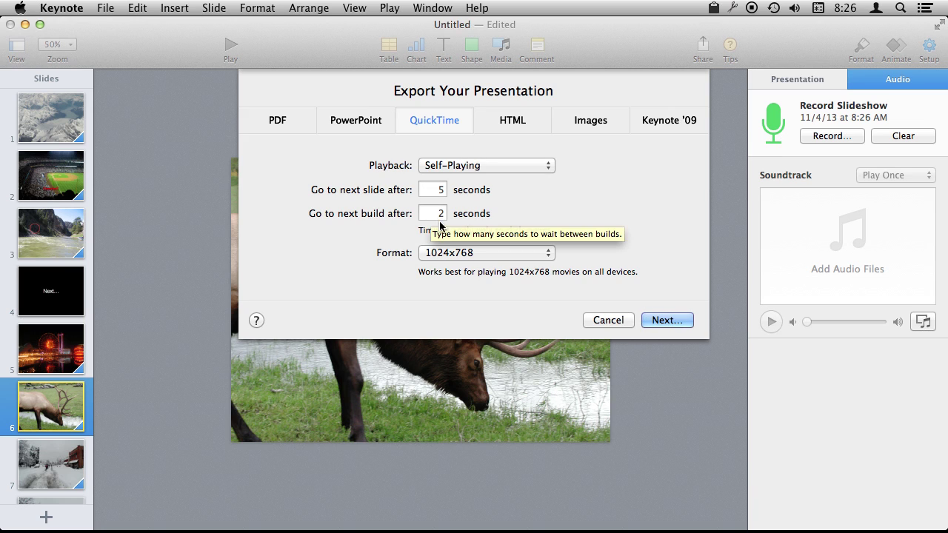
click(444, 256)
click(350, 252)
click(446, 166)
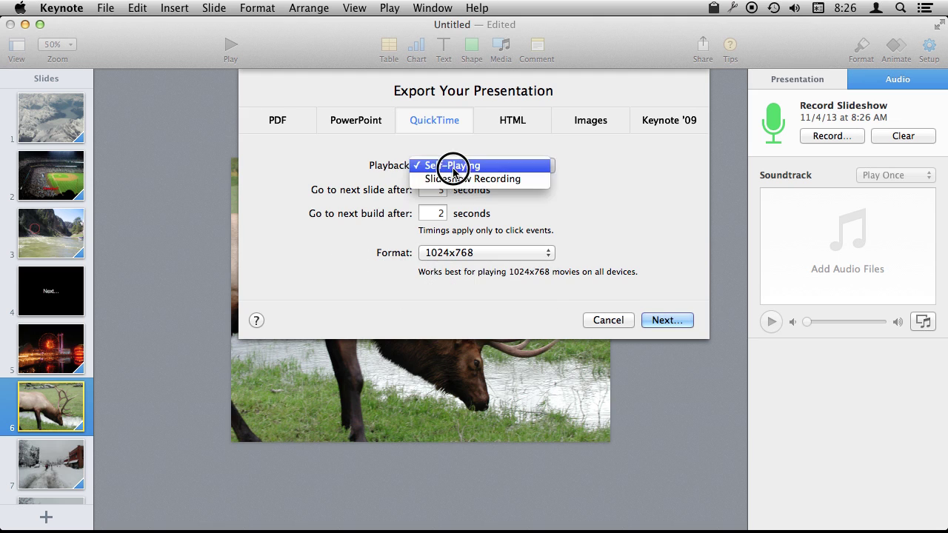
click(455, 179)
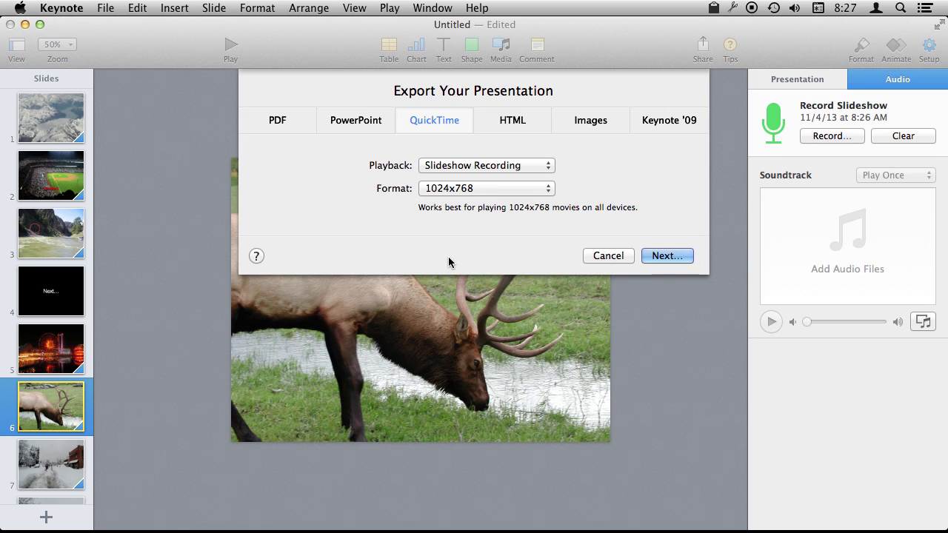
click(612, 256)
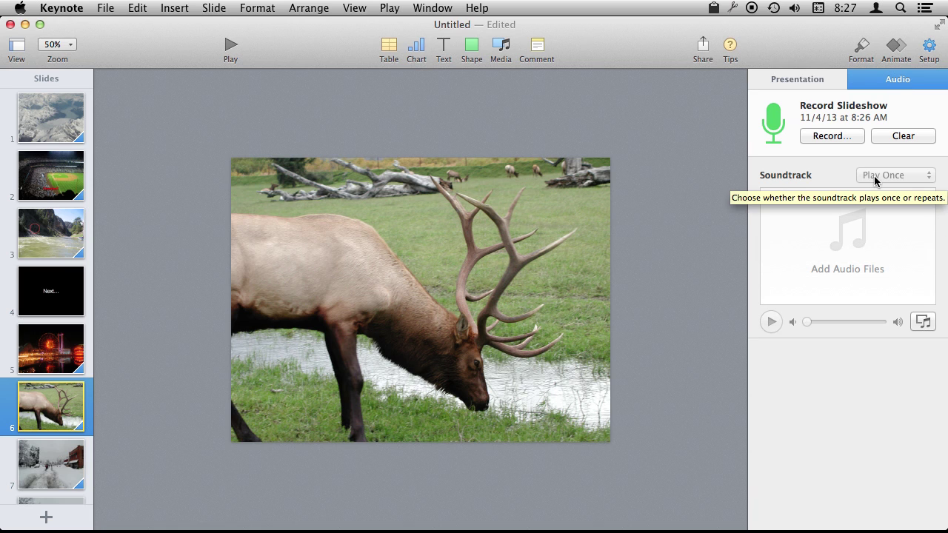
- Begin exporting the presentation as HTML and proceed to choosing the save location
click(106, 7)
mouse_move(157, 160)
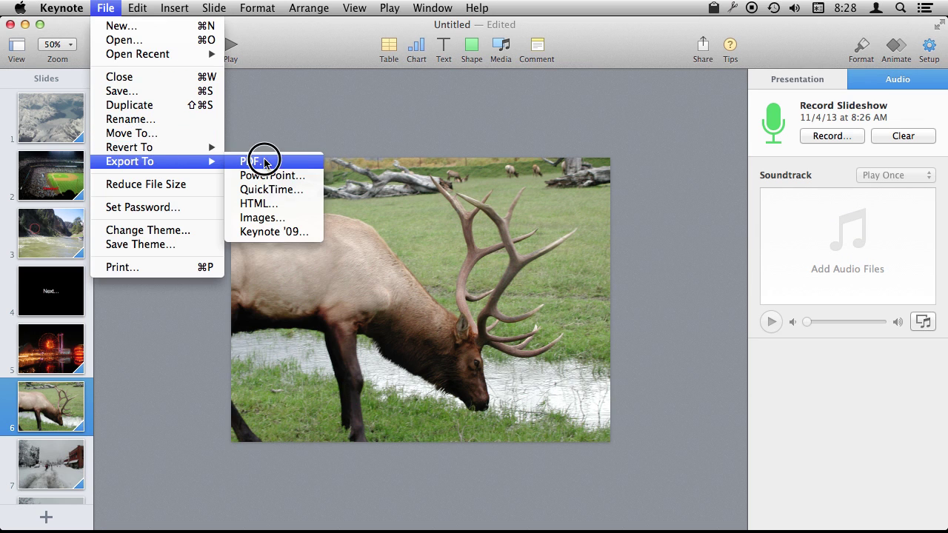
click(275, 203)
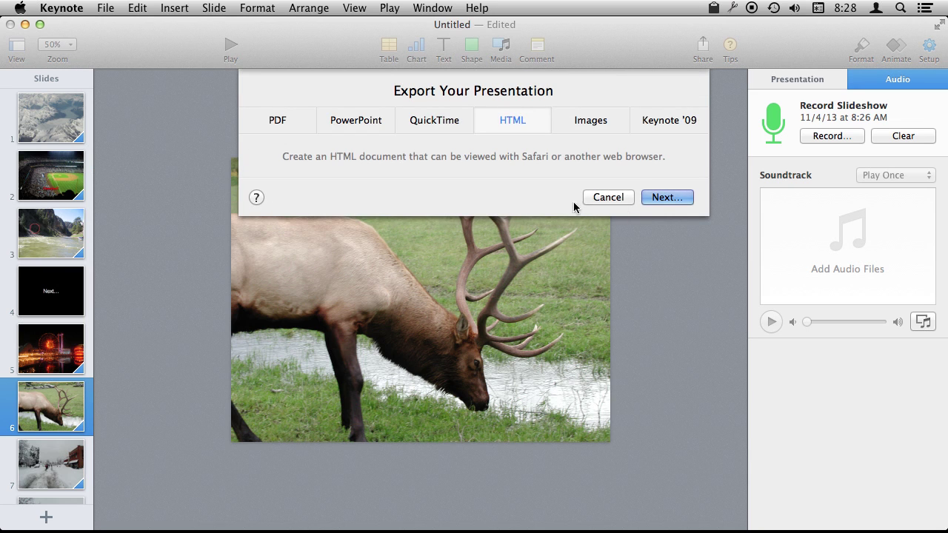
click(671, 197)
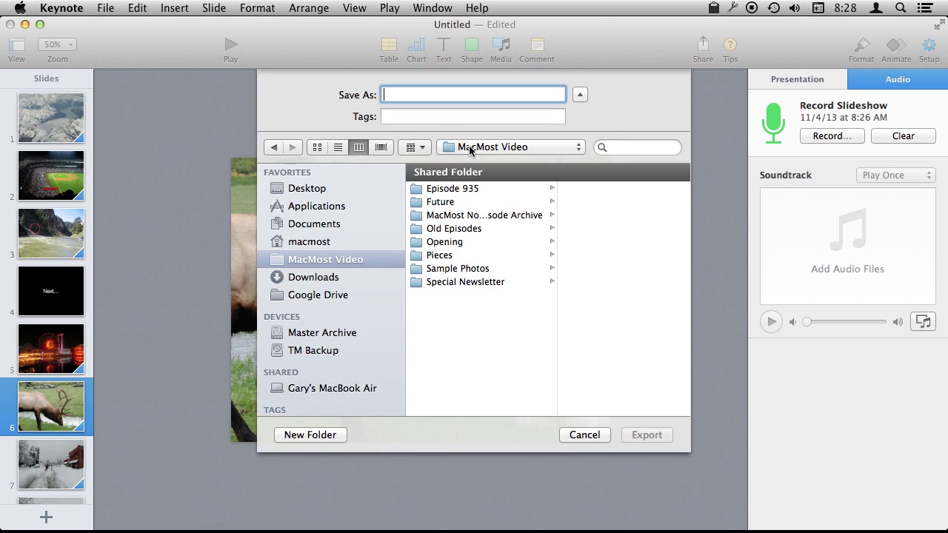
- Create a folder named Slides in Documents and export the HTML presentation into it as slides
click(469, 148)
click(316, 269)
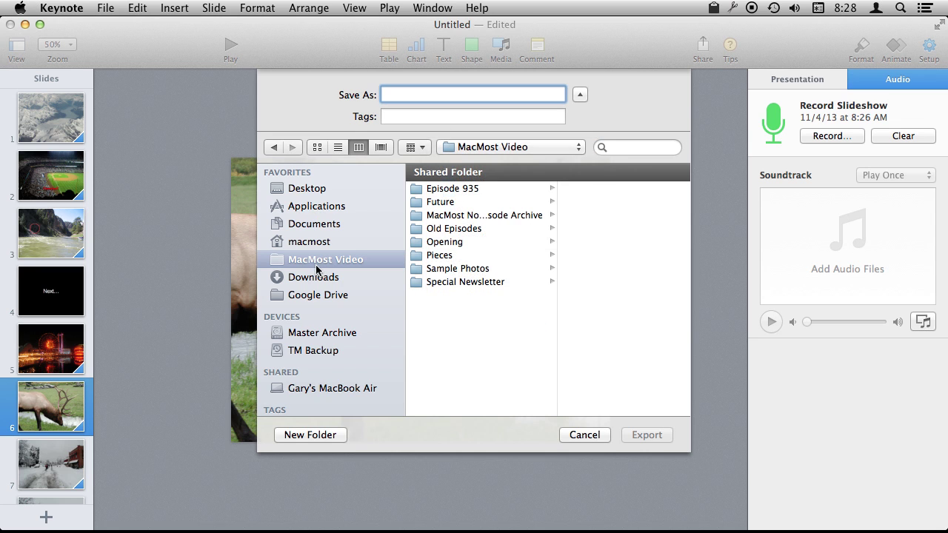
click(319, 225)
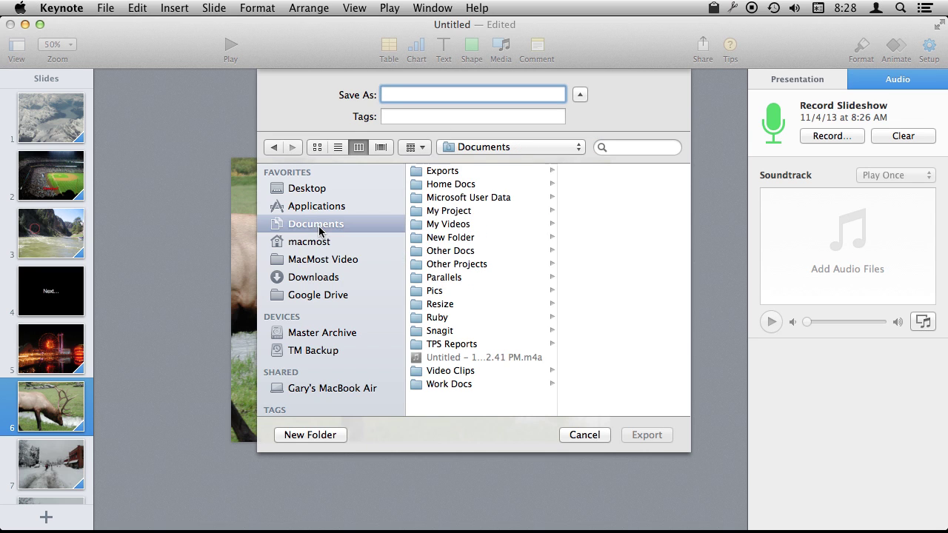
click(323, 437)
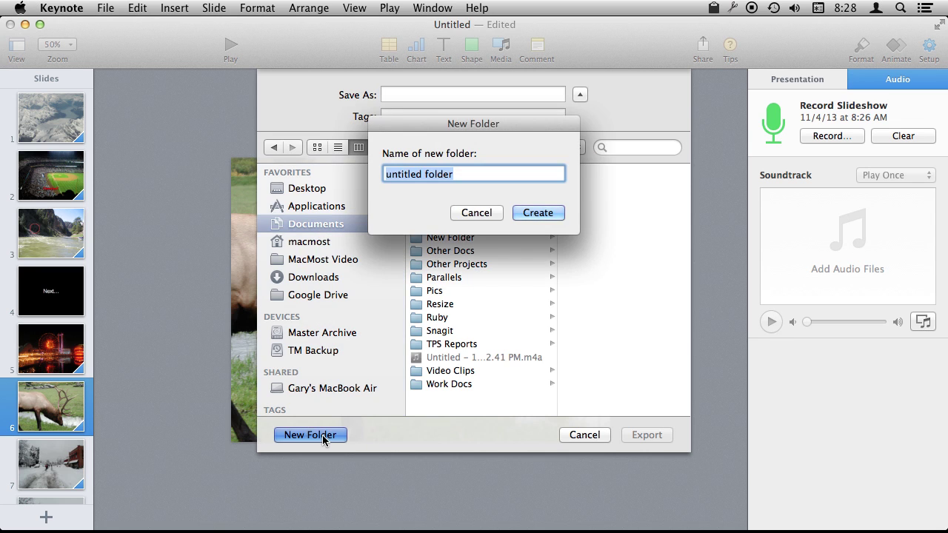
text(Slides)
key(Return)
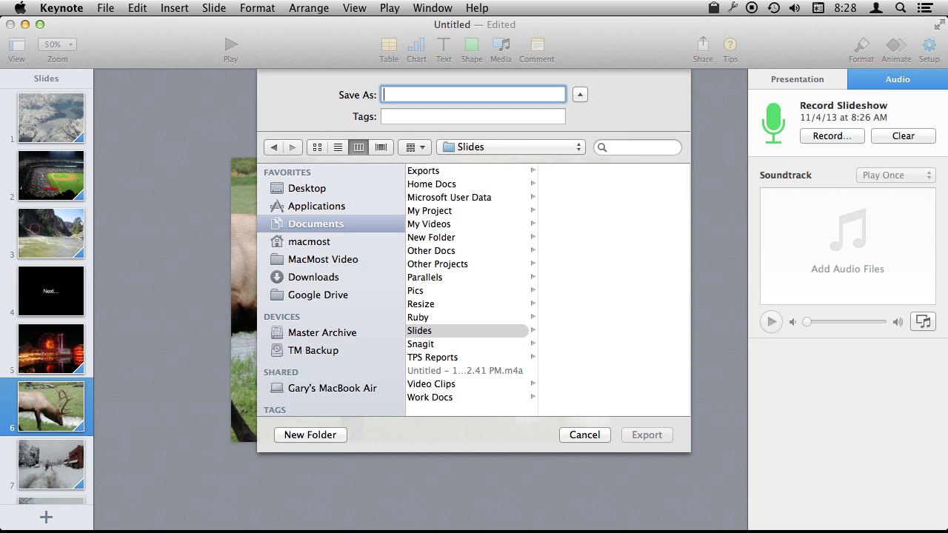
text(slides)
key(Return)
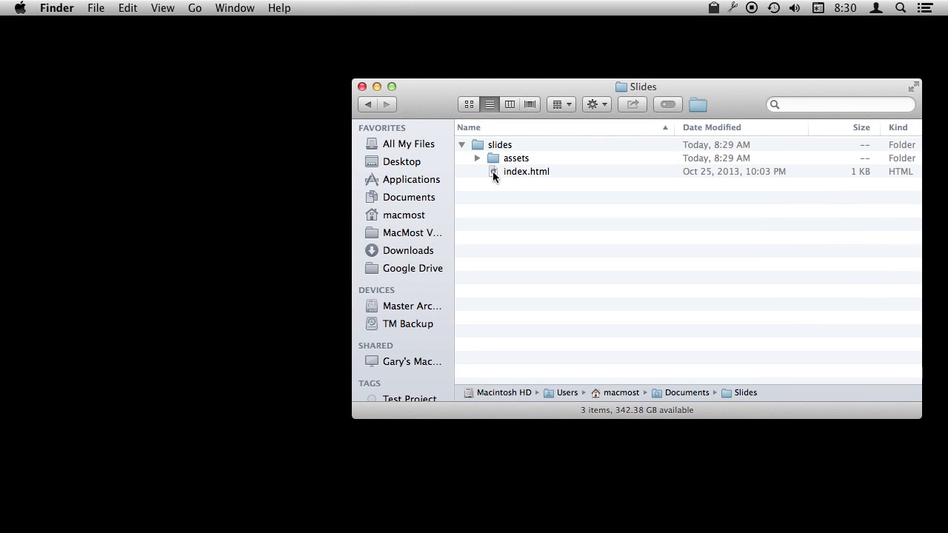
- Open the exported index.html in Safari to preview the web slideshow, and close the browser window
double_click(492, 171)
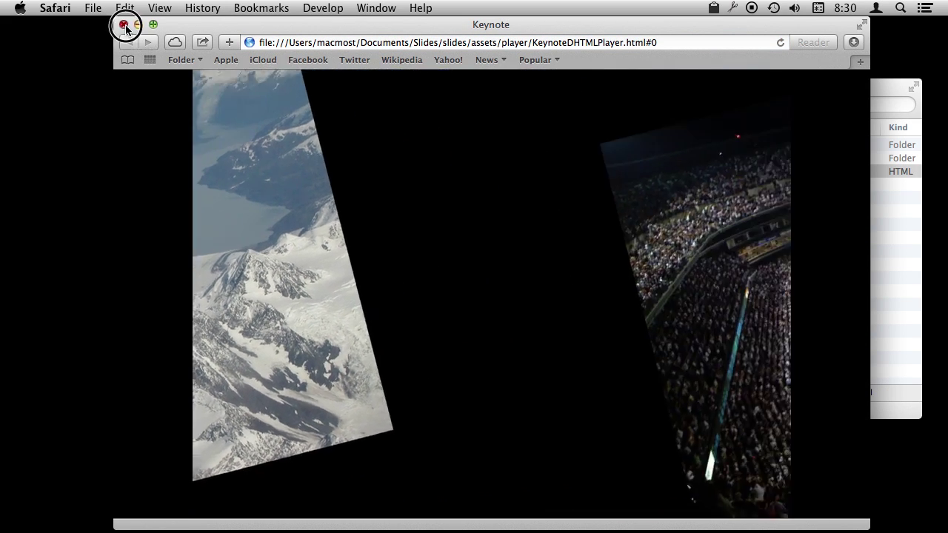
click(124, 24)
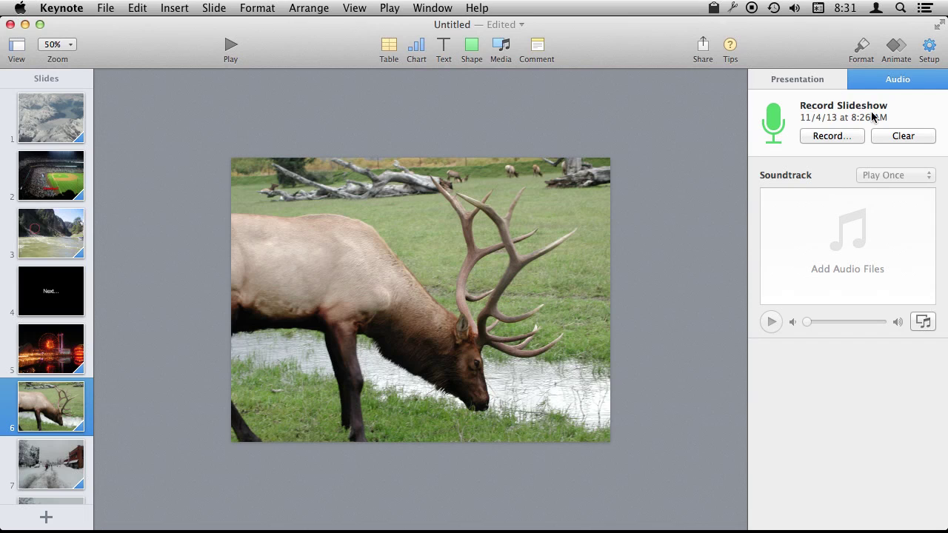
- Clear the slideshow recording from the presentation
click(897, 137)
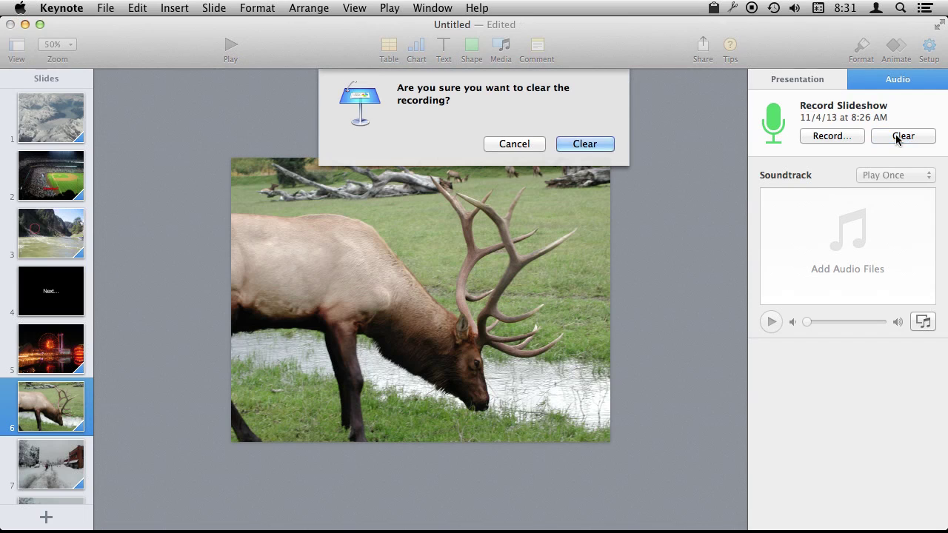
click(584, 144)
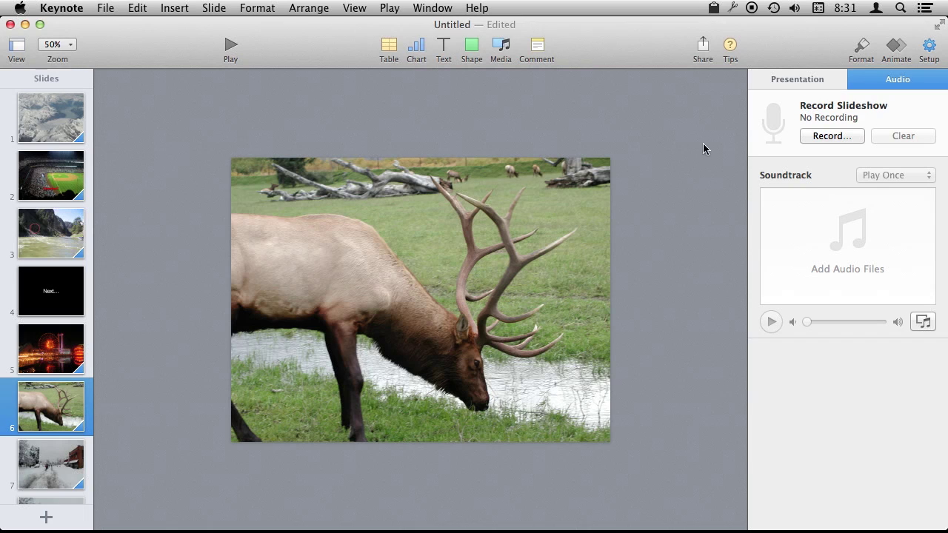
- Export the presentation as HTML into the Documents folder with the name Slides2
click(105, 8)
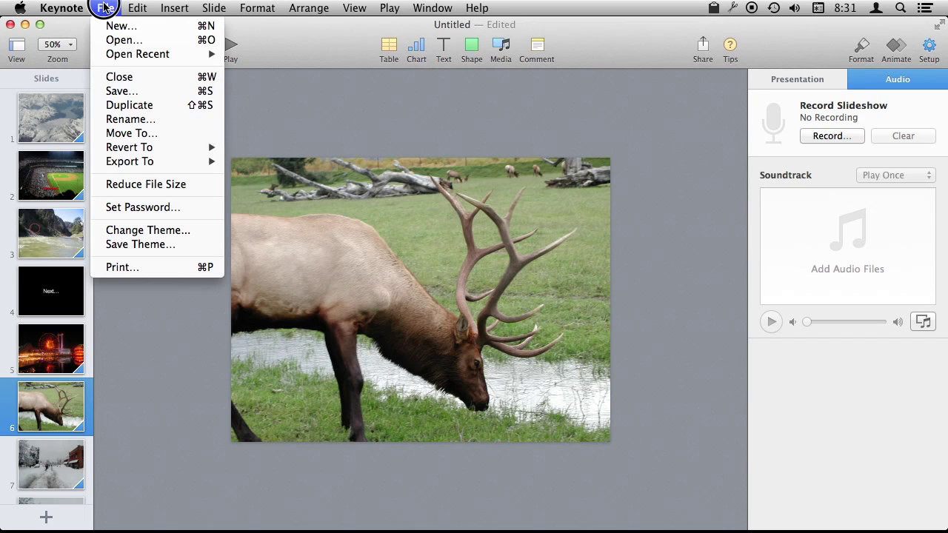
mouse_move(148, 166)
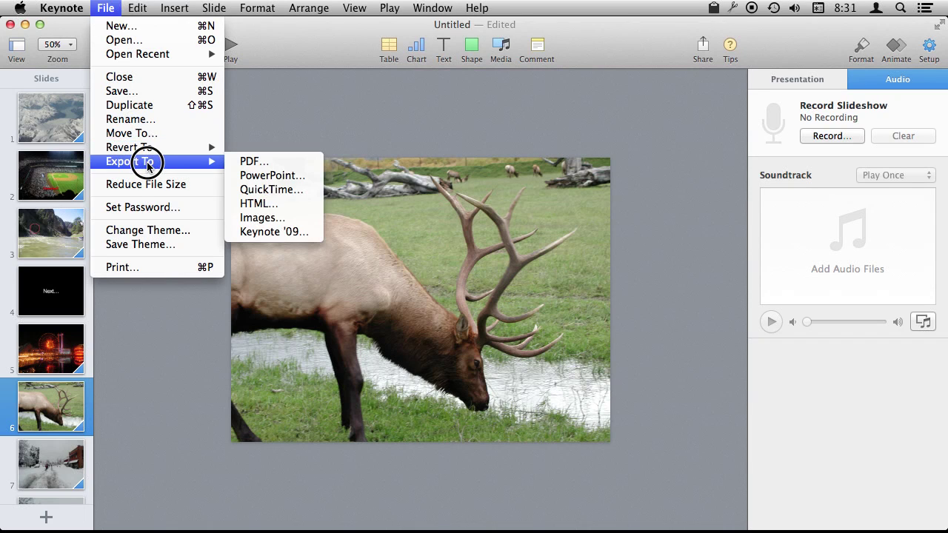
click(252, 203)
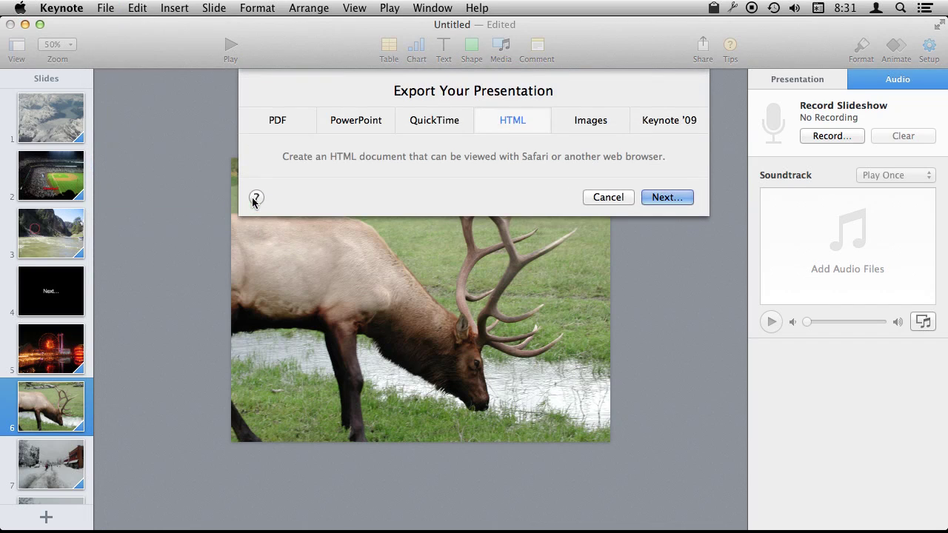
click(658, 197)
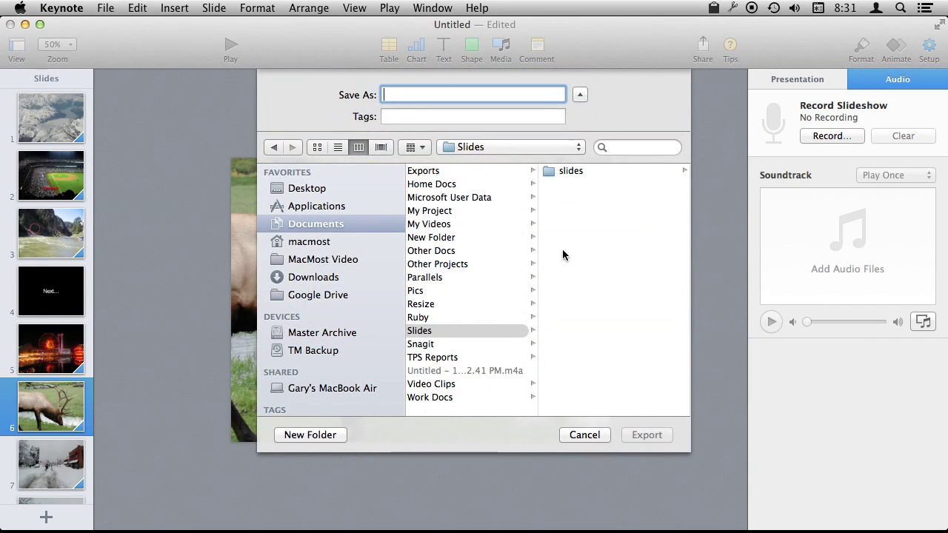
click(473, 151)
click(471, 158)
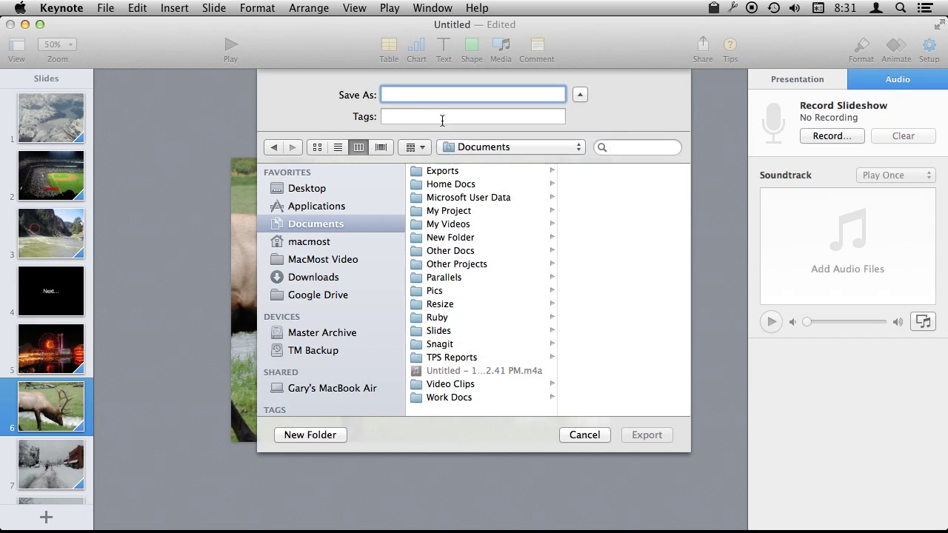
text(Slides2)
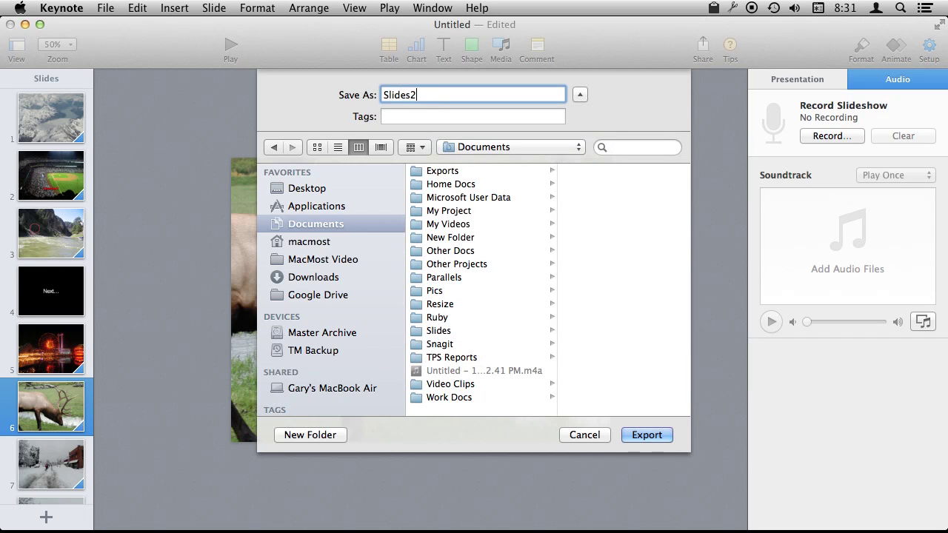
key(Return)
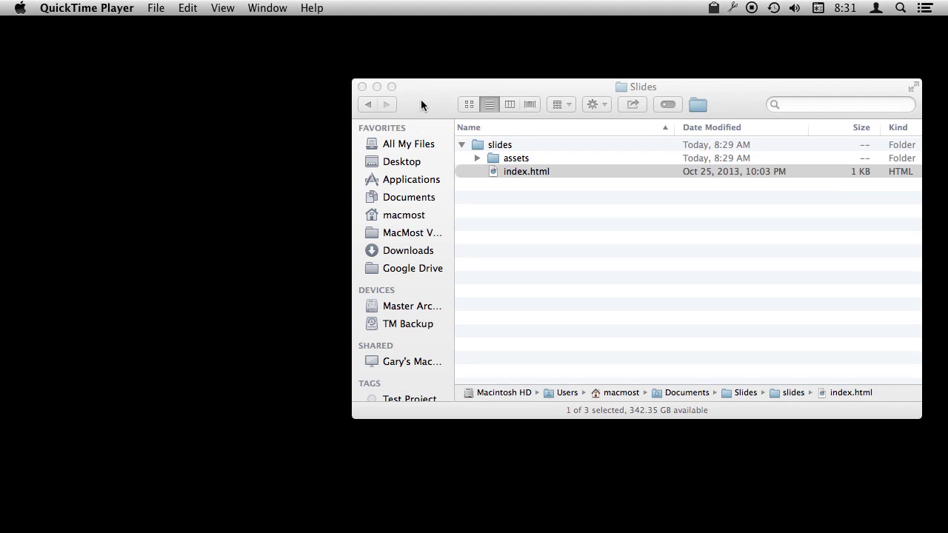
- Switch to Finder, go up to the Documents folder and open the HTML file inside Slides2 in Safari
super+click(643, 82)
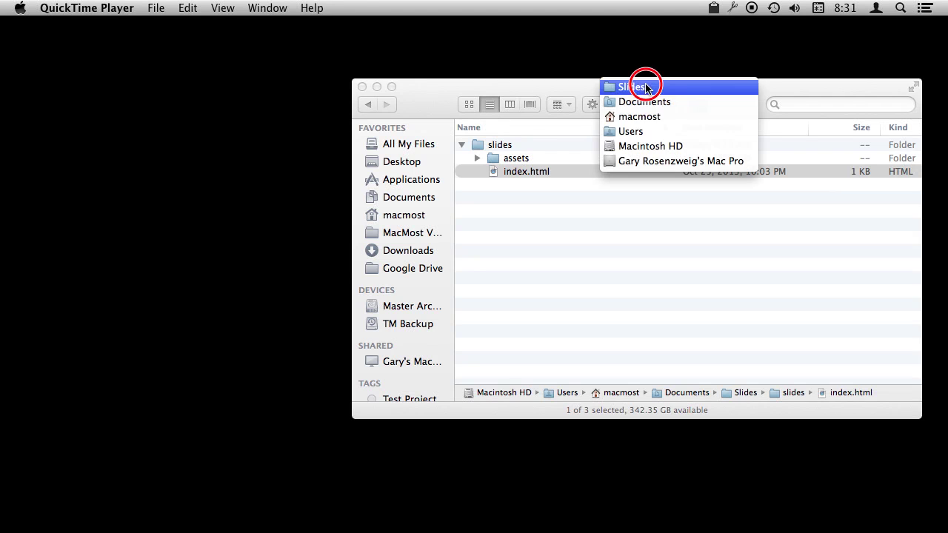
click(646, 102)
click(494, 299)
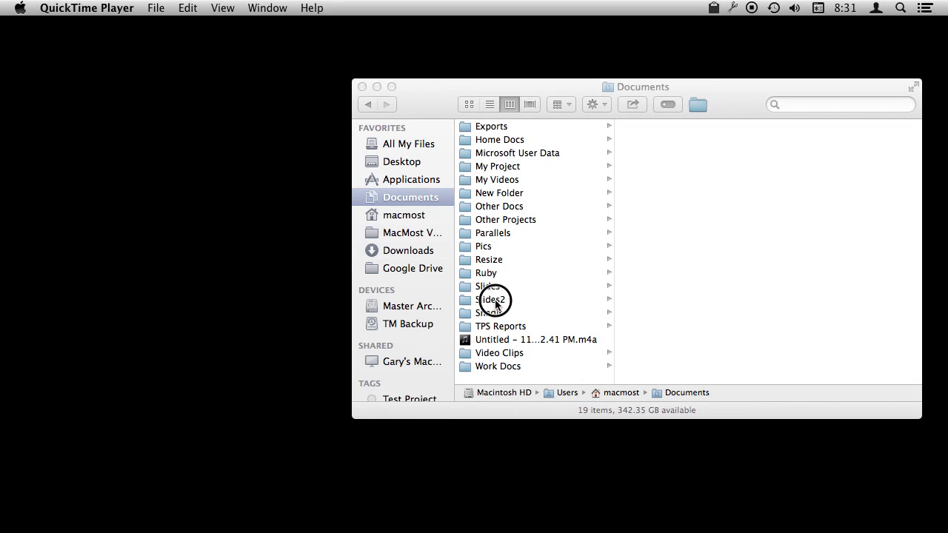
double_click(644, 141)
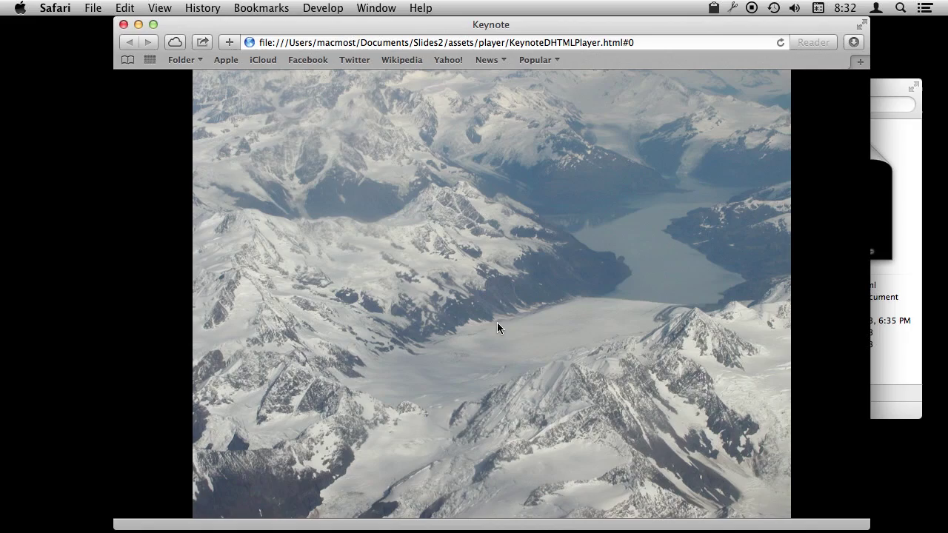
- Advance manually through the exported web slideshow to check its slides and transitions, up to the snowy street photo
click(399, 346)
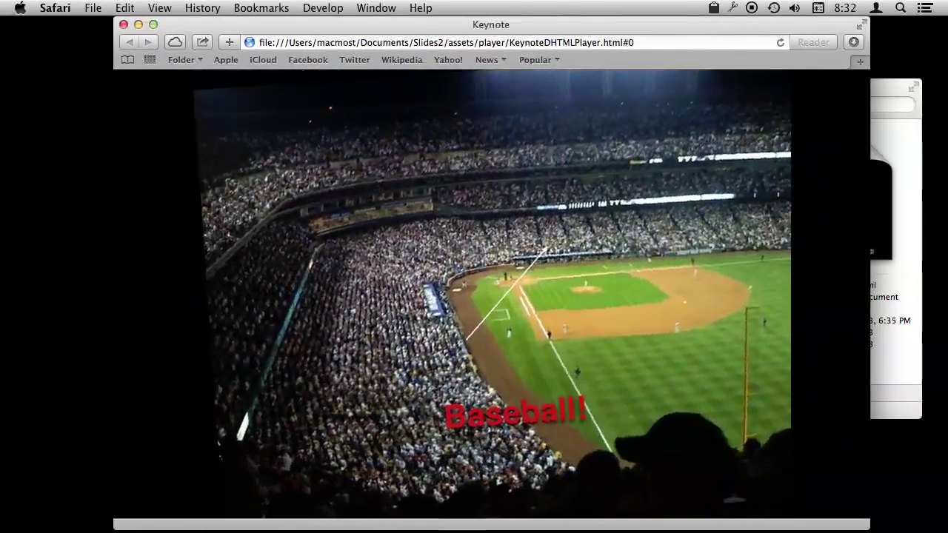
click(415, 385)
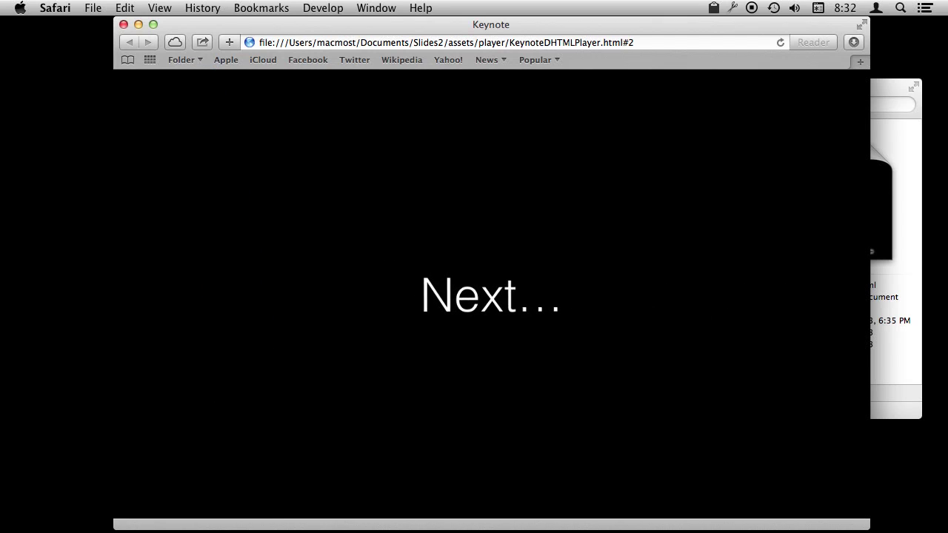
key(Right)
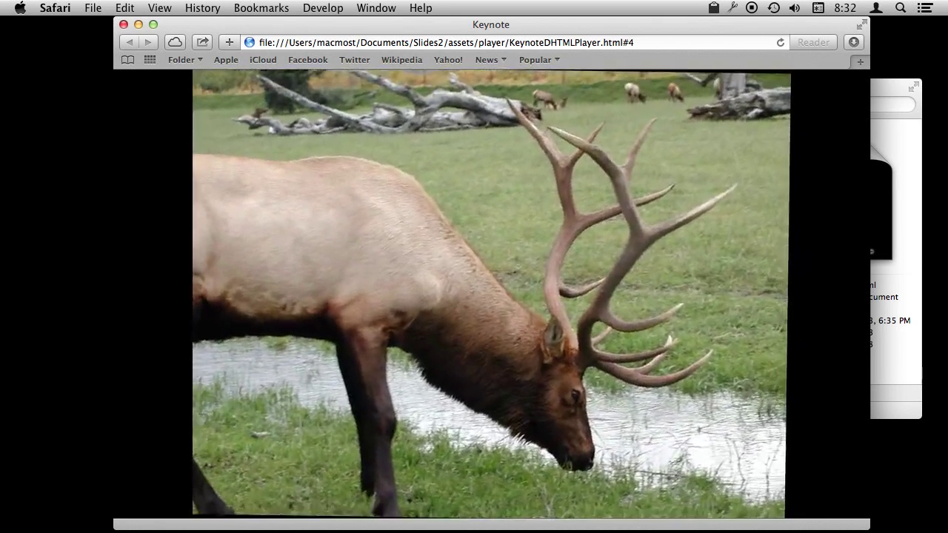
key(Right)
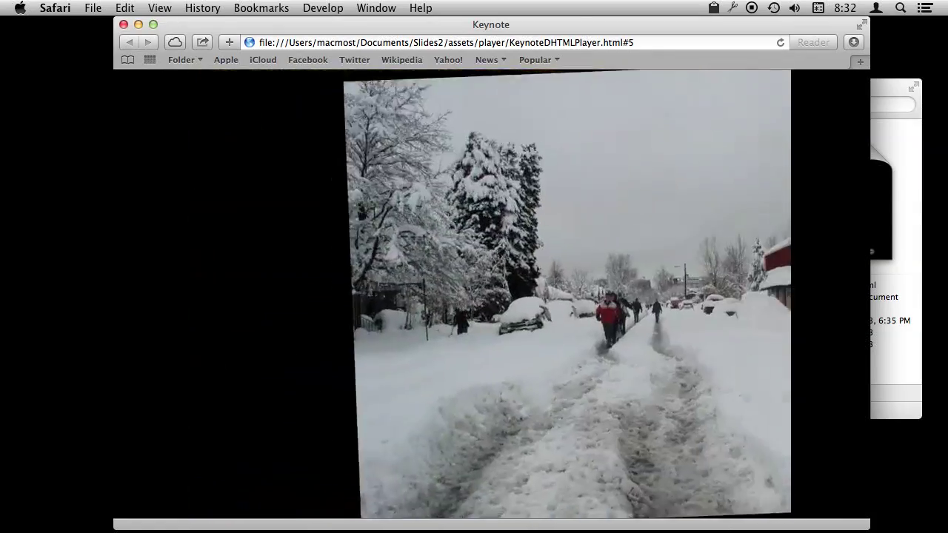